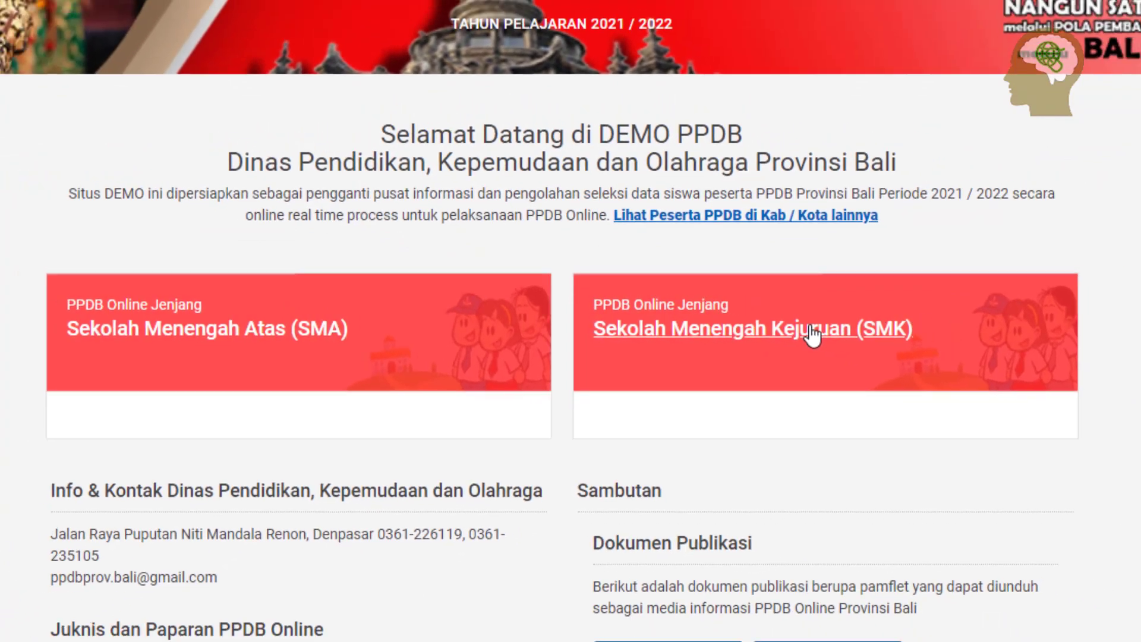
Enter the SMK section and open the Zonasi – Tahap II pathway page (21–23 Juni 2021)
click(849, 336)
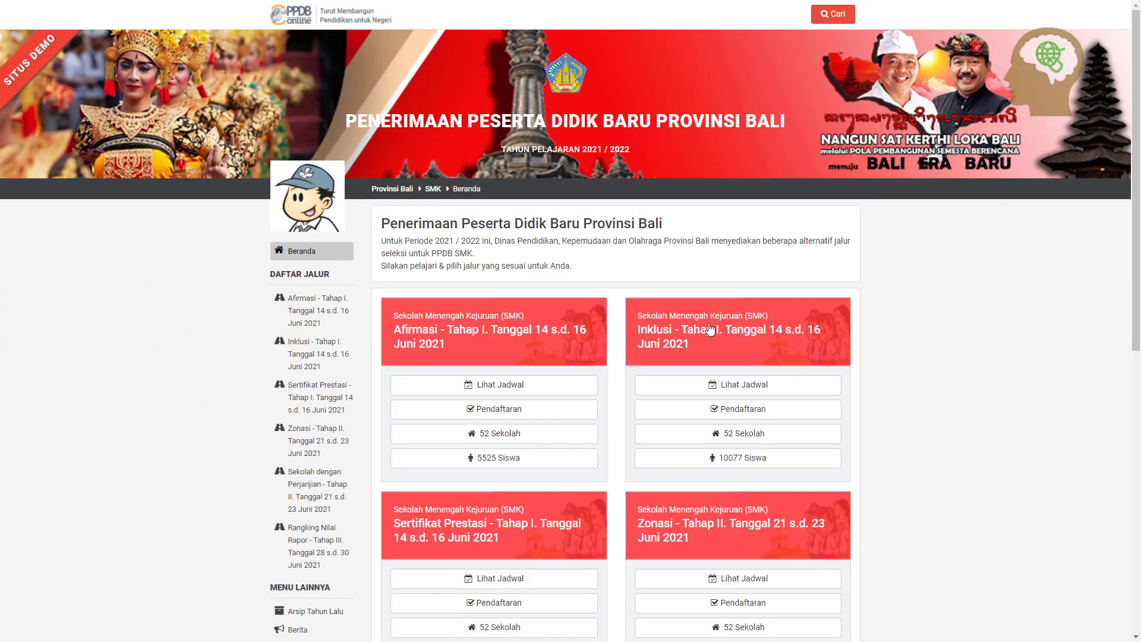
scroll(708, 323, down, 3)
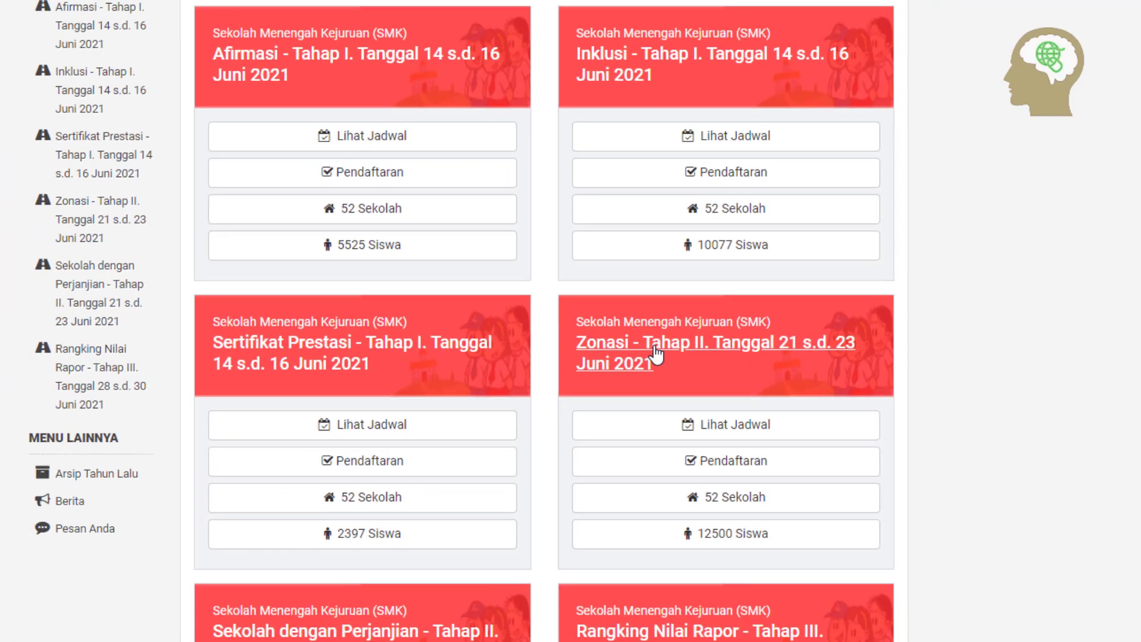
click(621, 296)
scroll(857, 383, down, 2)
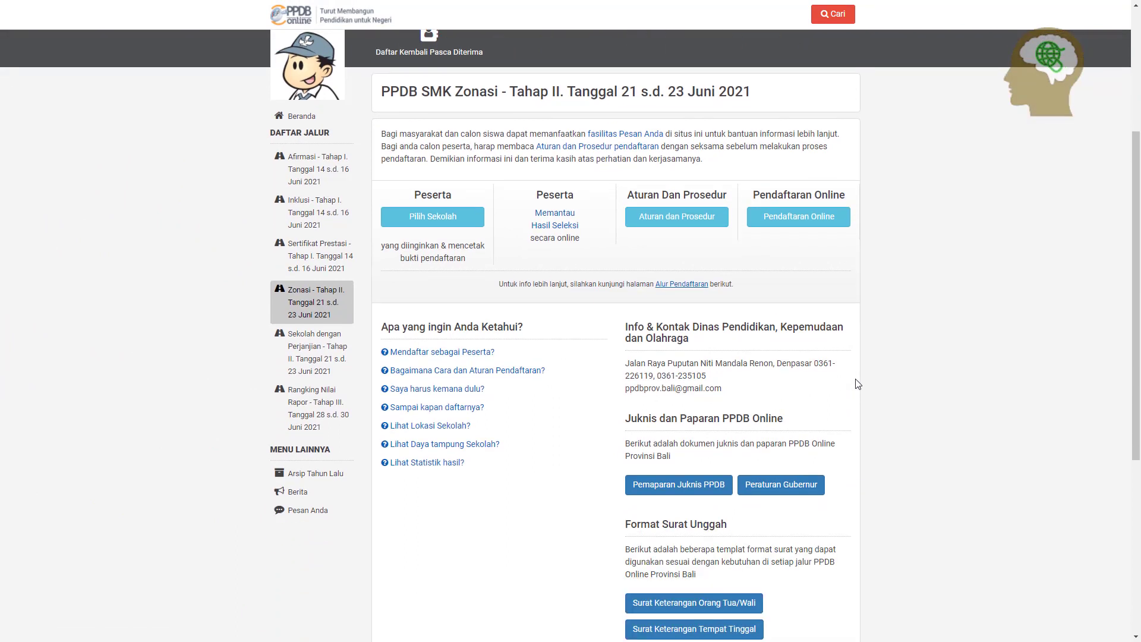
scroll(857, 383, up, 1)
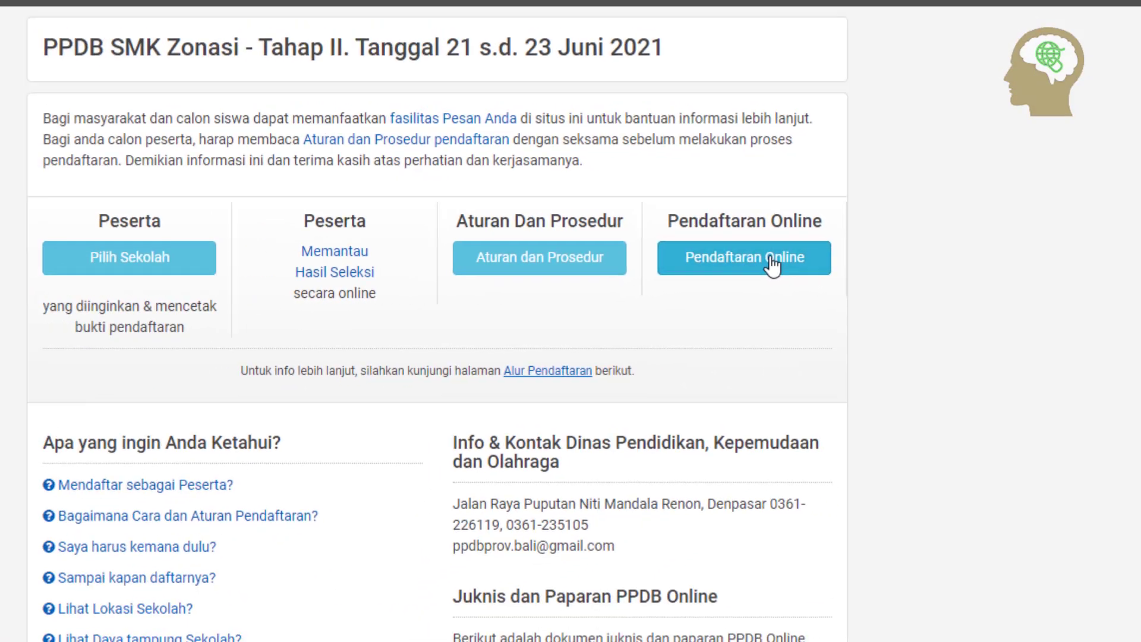
On the online registration form, paste the student's NISN and choose Dalam Provinsi and Reguler
click(750, 255)
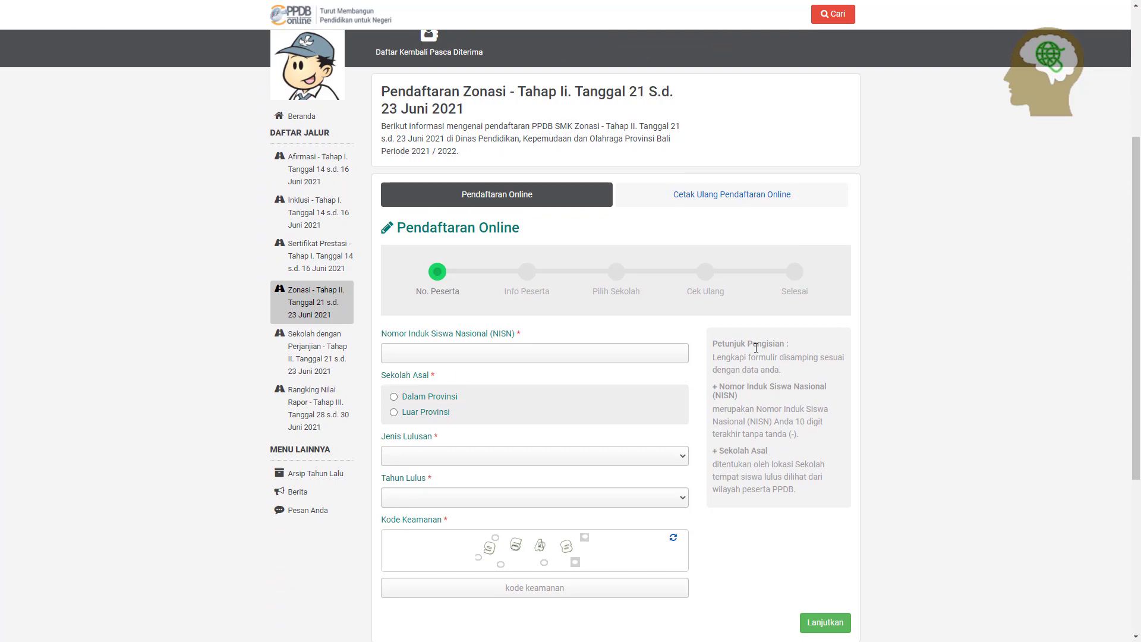
click(587, 357)
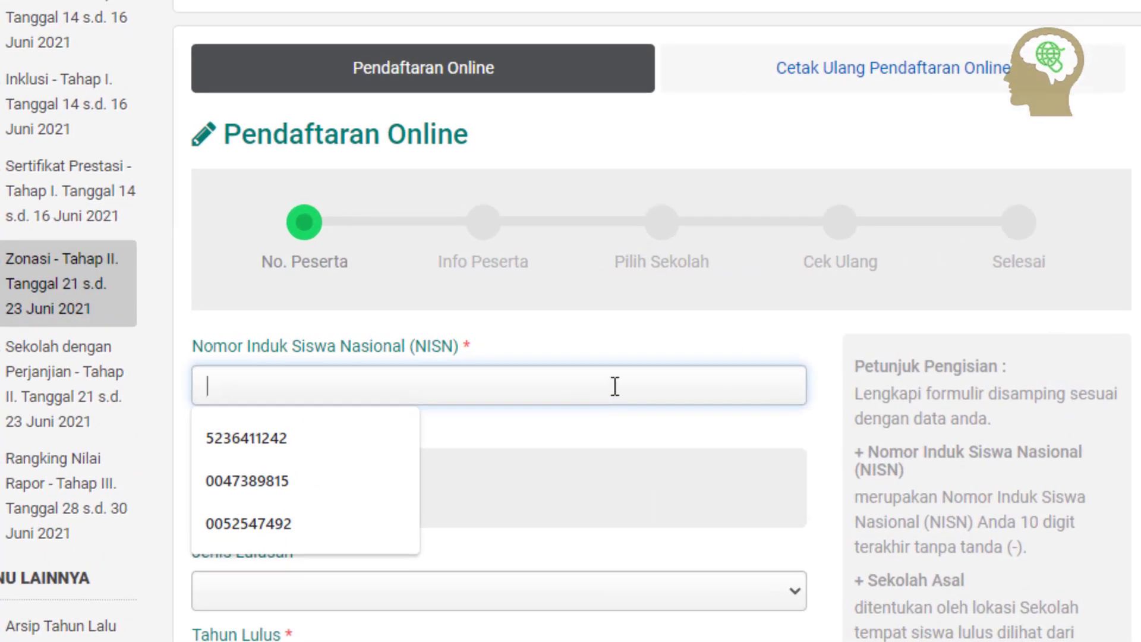
key(ctrl+v)
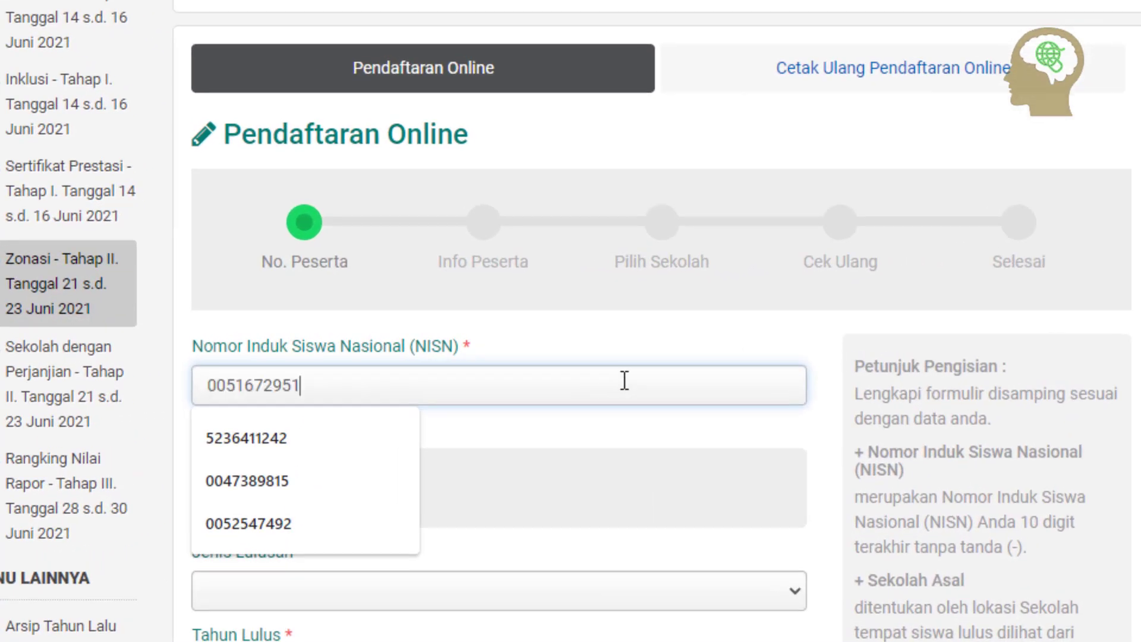
click(271, 475)
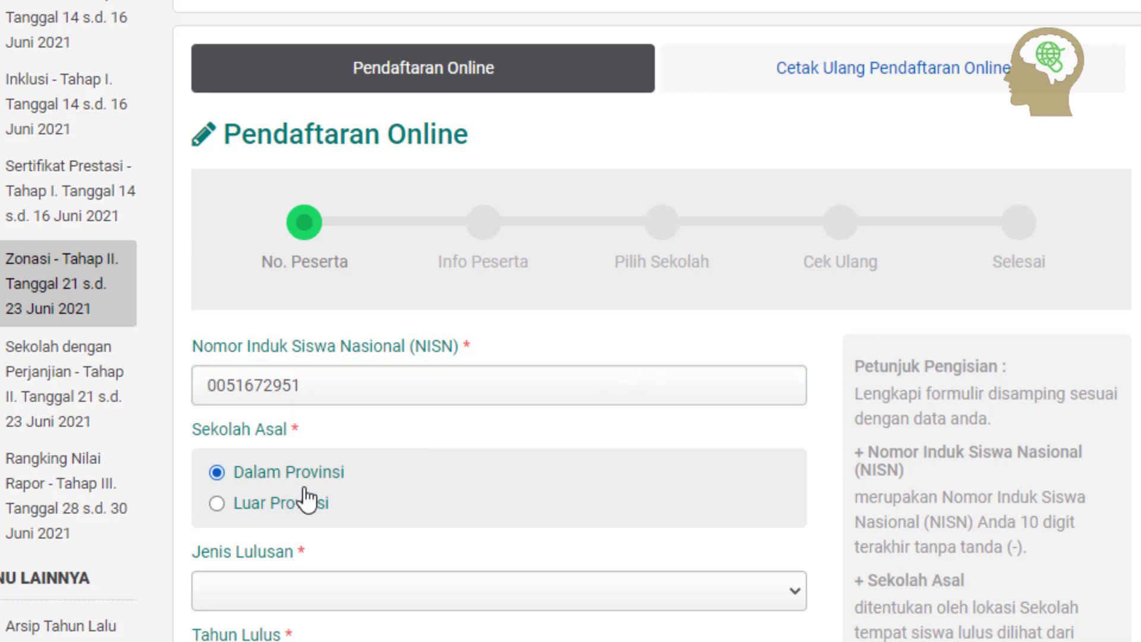
click(440, 596)
click(400, 572)
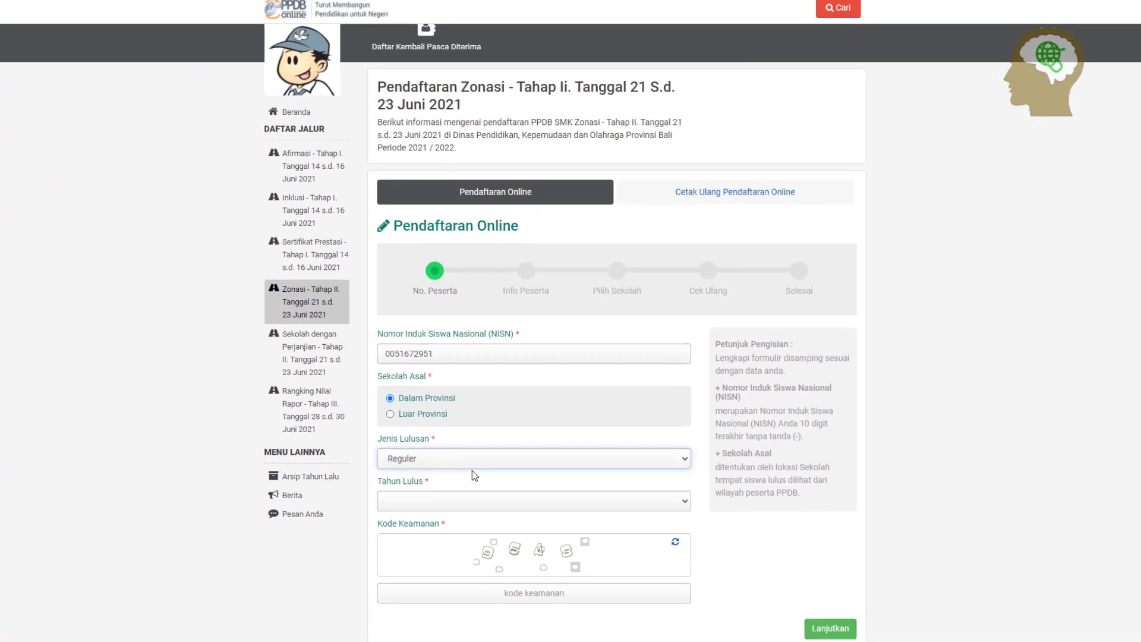
Set graduation year 2021, enter the security code, and continue to student details
scroll(471, 470, down, 2)
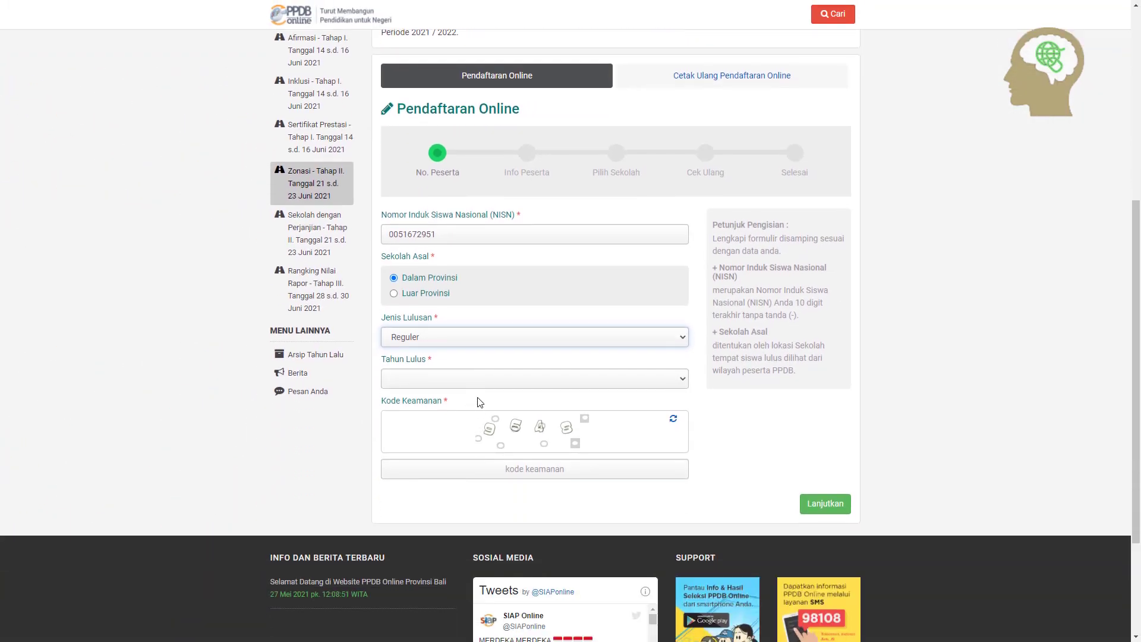
click(484, 382)
click(476, 396)
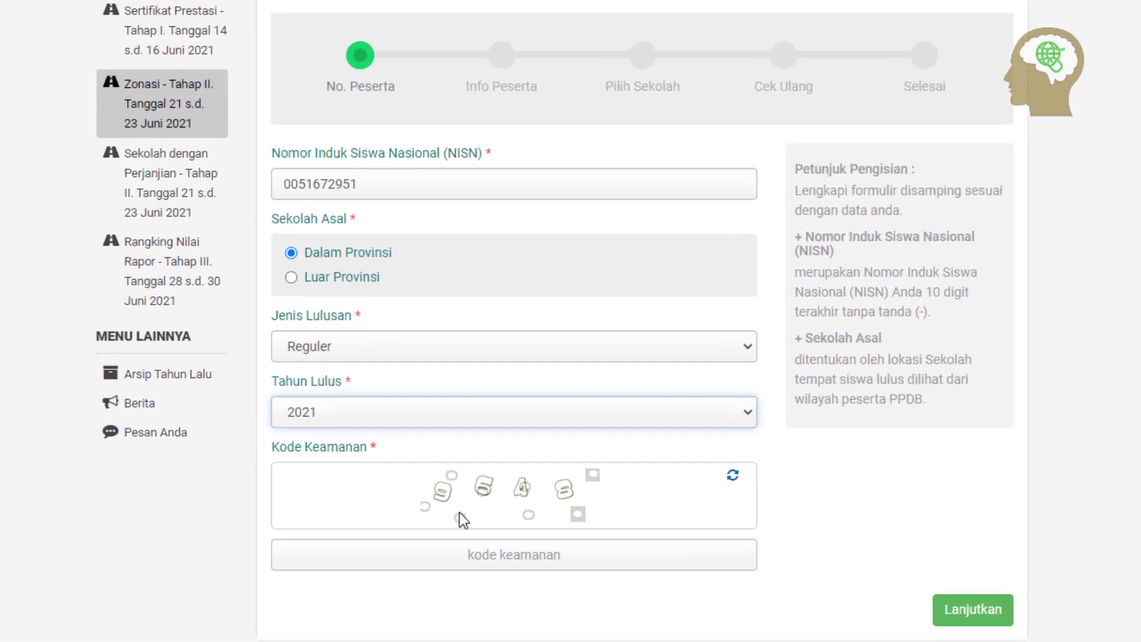
click(529, 488)
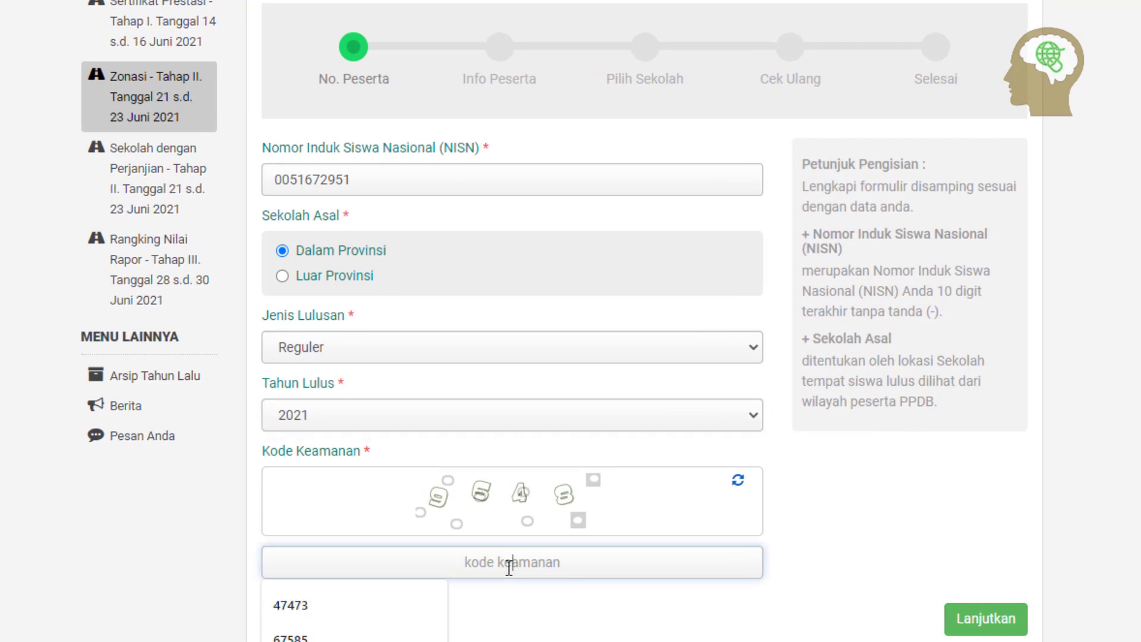
text(964)
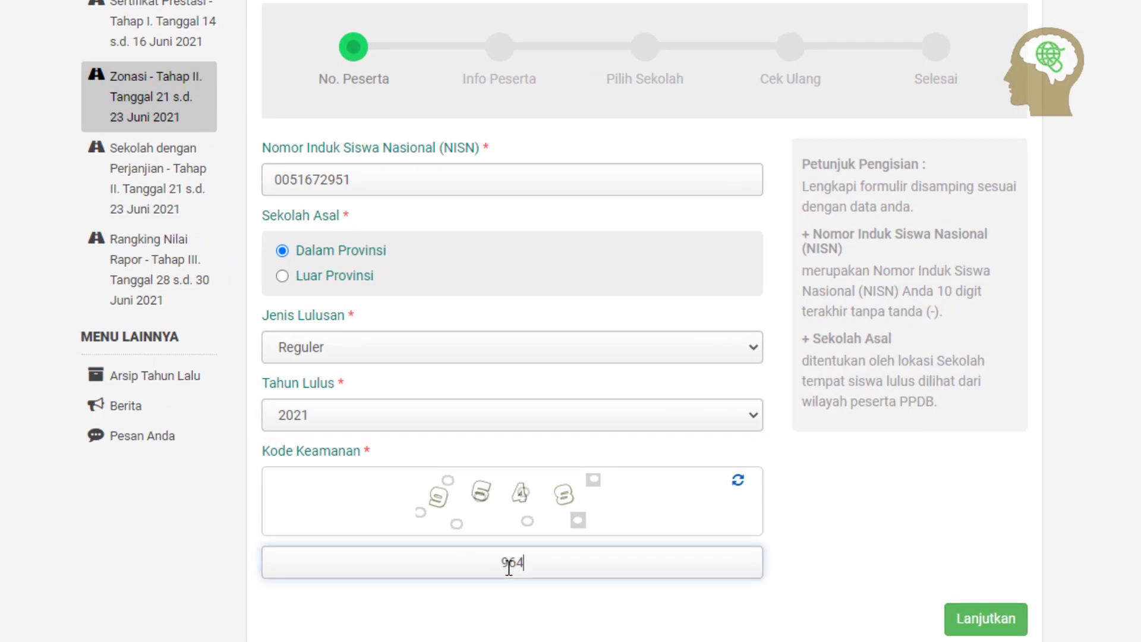
text(8)
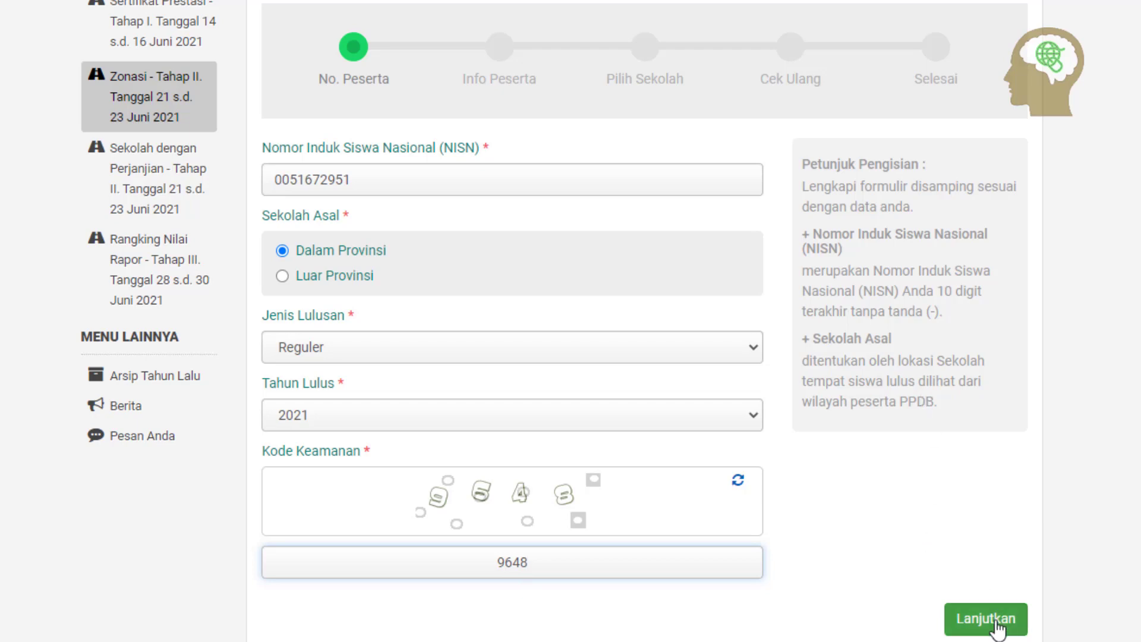
click(997, 629)
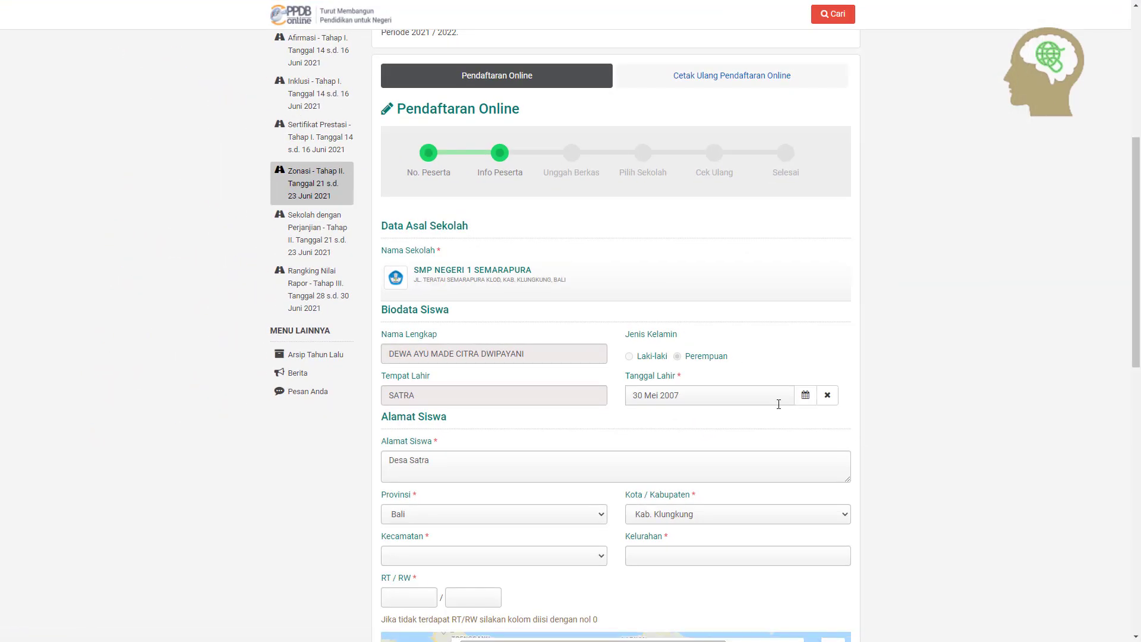
Check the student's date of birth in the calendar, then move down to the address section
scroll(778, 403, down, 1)
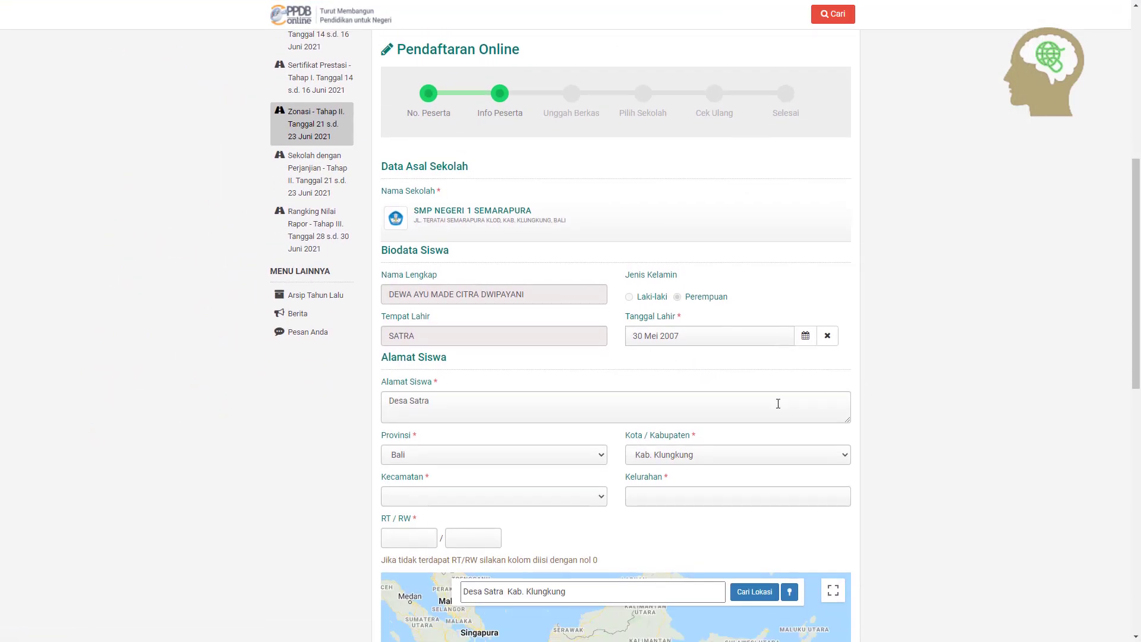
click(708, 340)
click(508, 406)
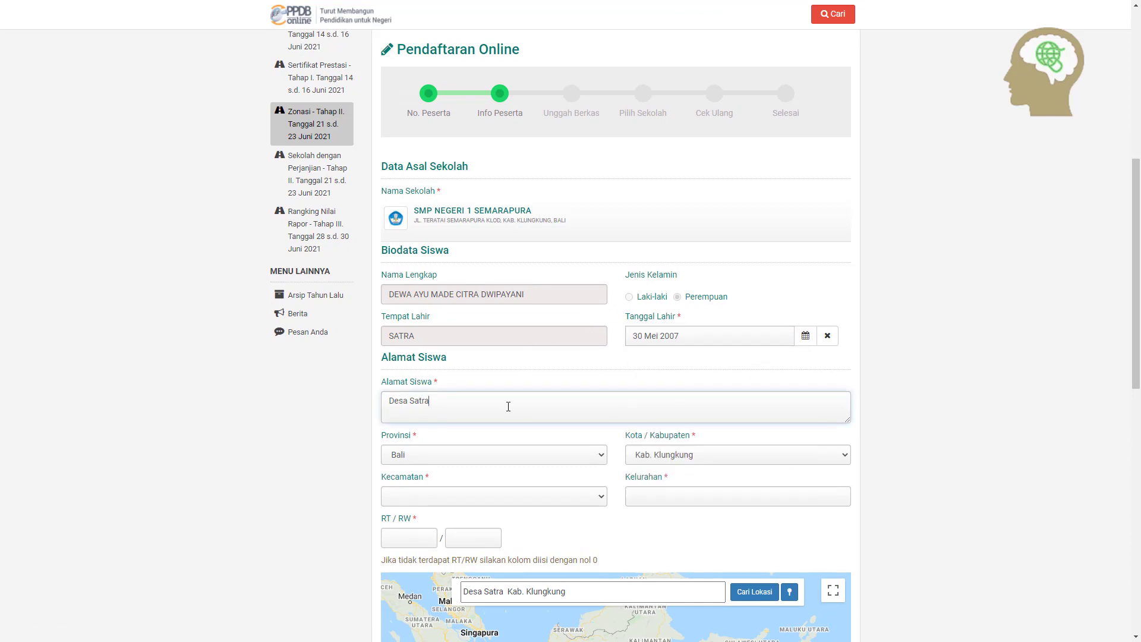
scroll(508, 406, down, 2)
scroll(506, 283, down, 1)
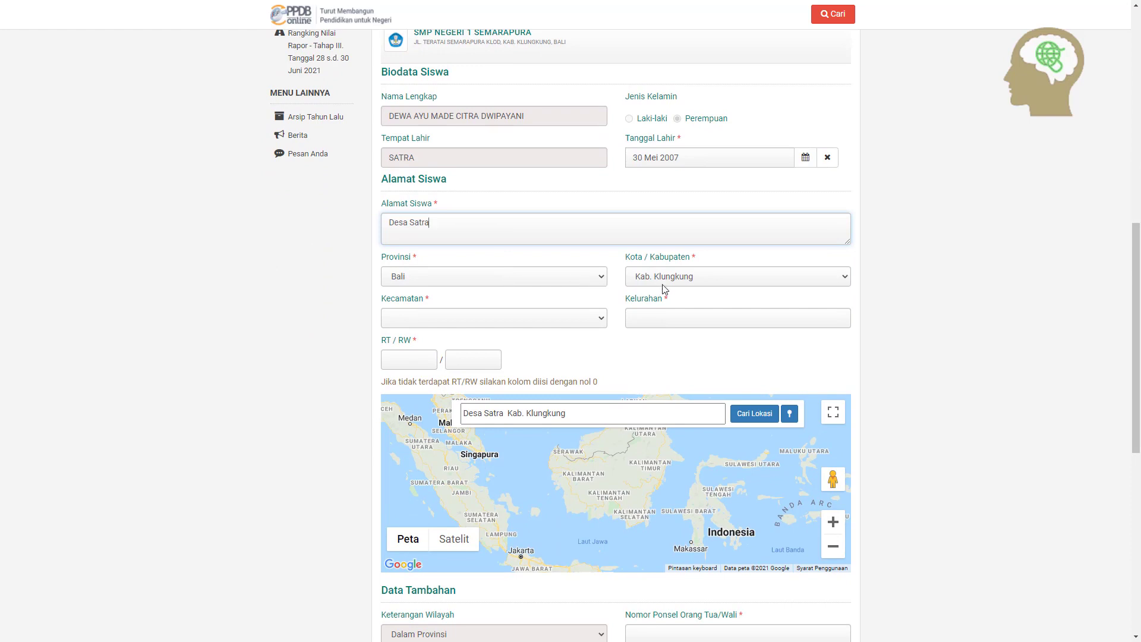
Set the address to Kecamatan Klungkung, Kelurahan Satra, with RT 0
click(552, 320)
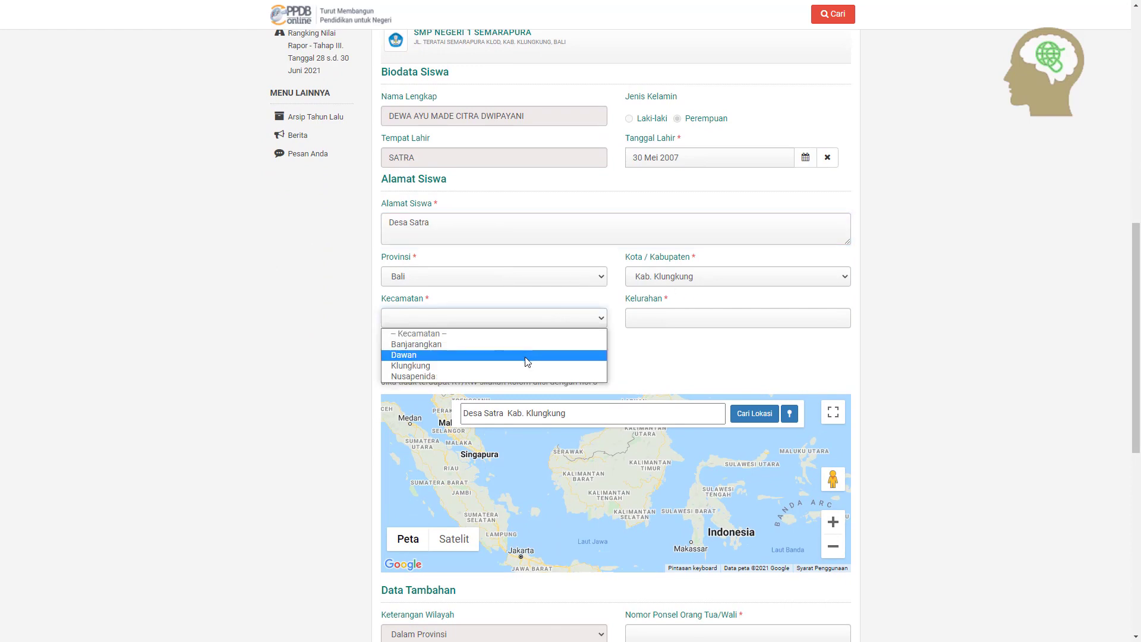
click(526, 369)
click(720, 321)
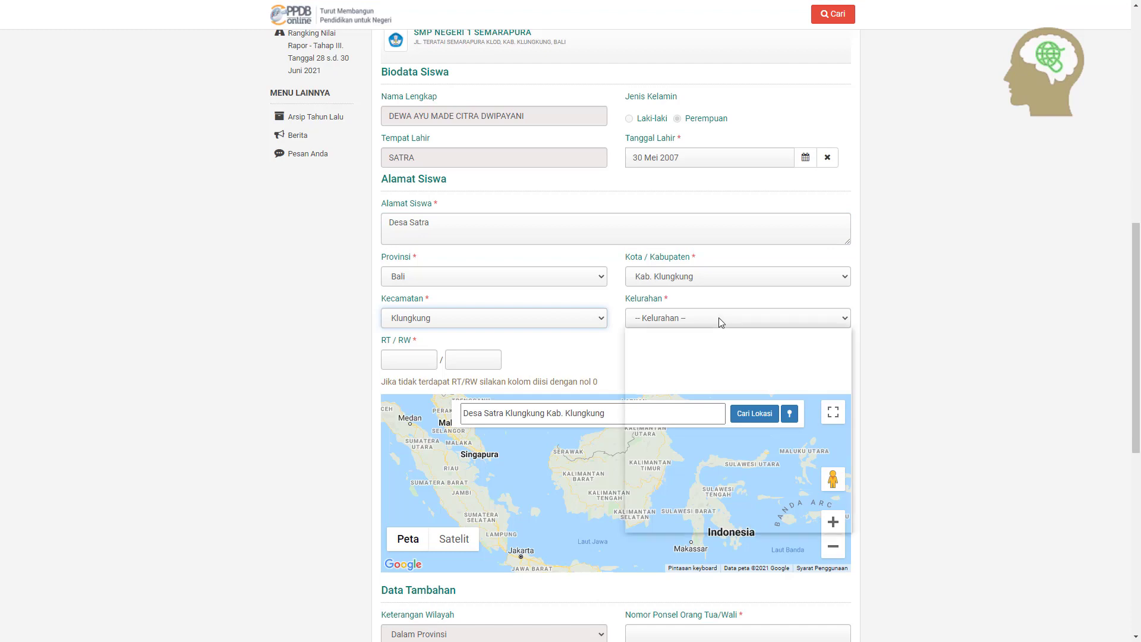
click(708, 411)
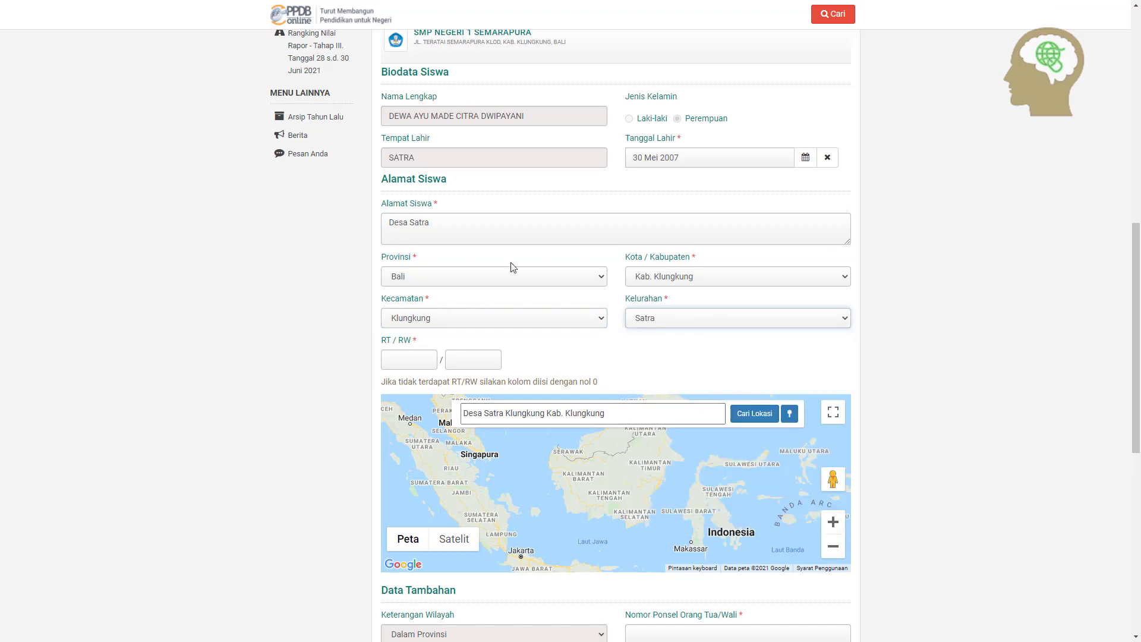
click(418, 353)
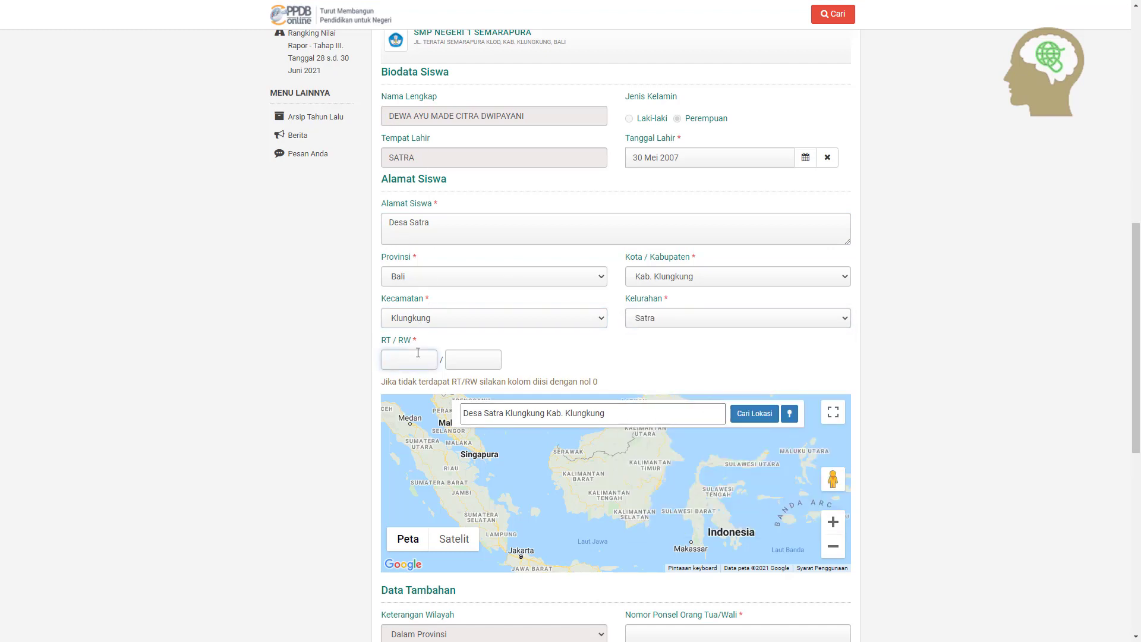
text(0)
scroll(586, 355, down, 2)
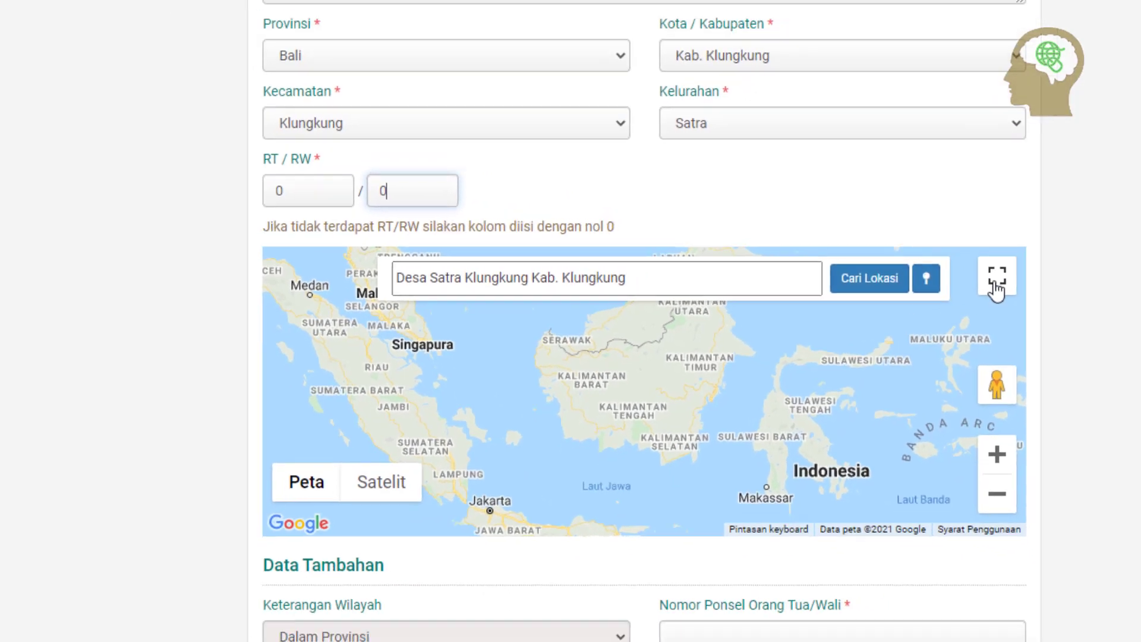
Locate the student's address on the map and nudge the Domisili Siswa marker slightly right
click(1096, 265)
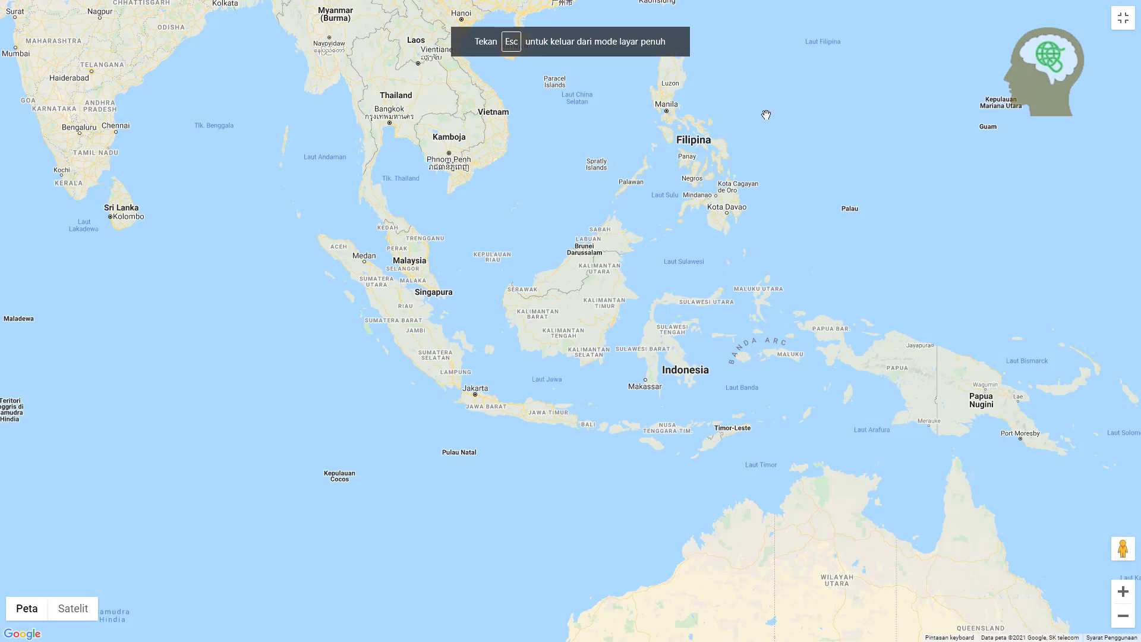
click(1128, 26)
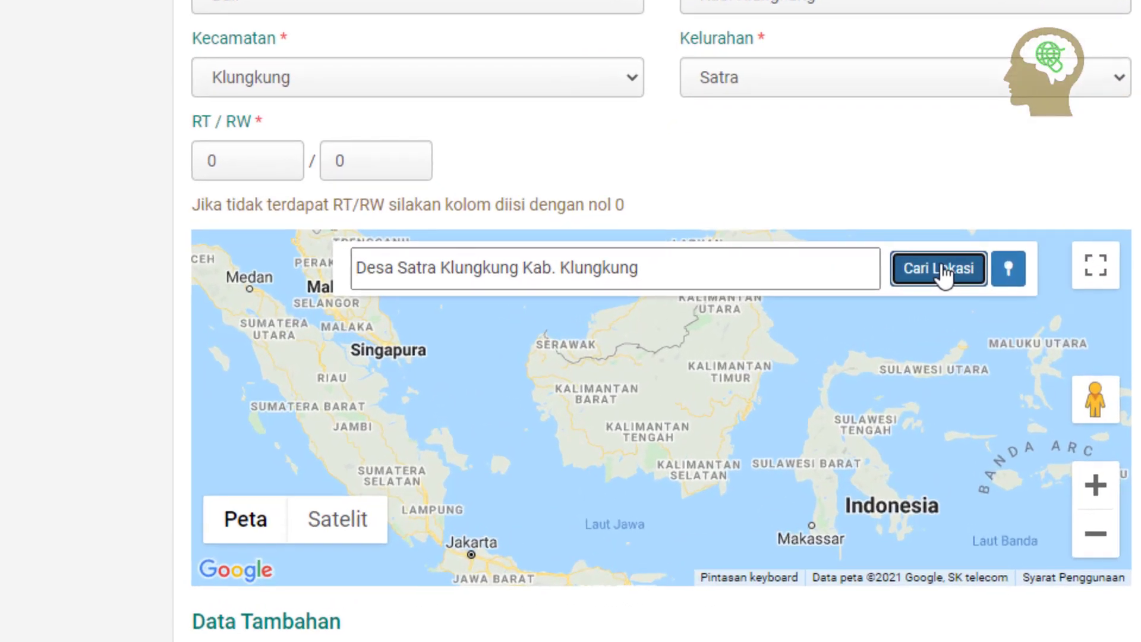
click(766, 296)
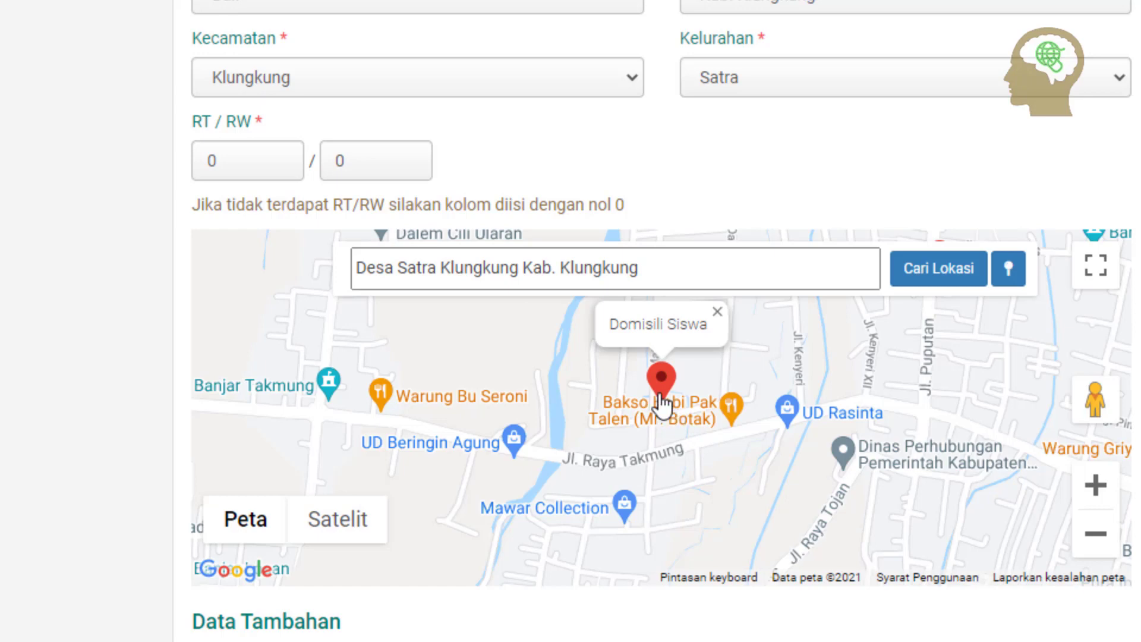
mouse_move(662, 378)
mouse_down()
mouse_move(732, 373)
mouse_move(678, 373)
mouse_move(667, 393)
mouse_up()
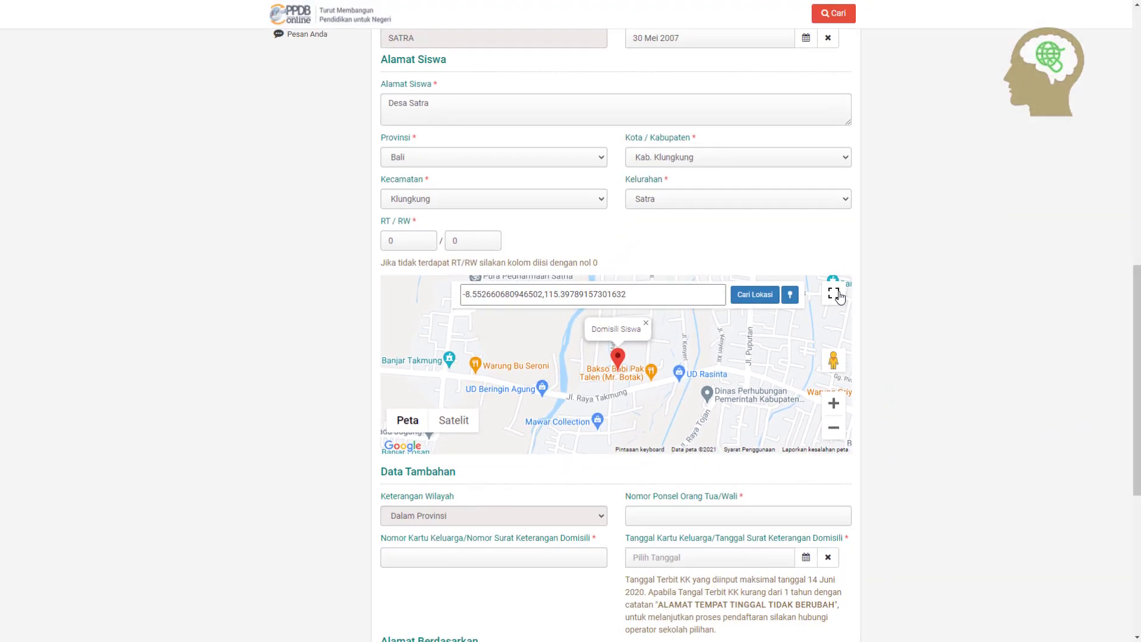
In the fullscreen map, drag the home marker north along Jl. Matahari, above Jl. Sedap Malam
click(1096, 264)
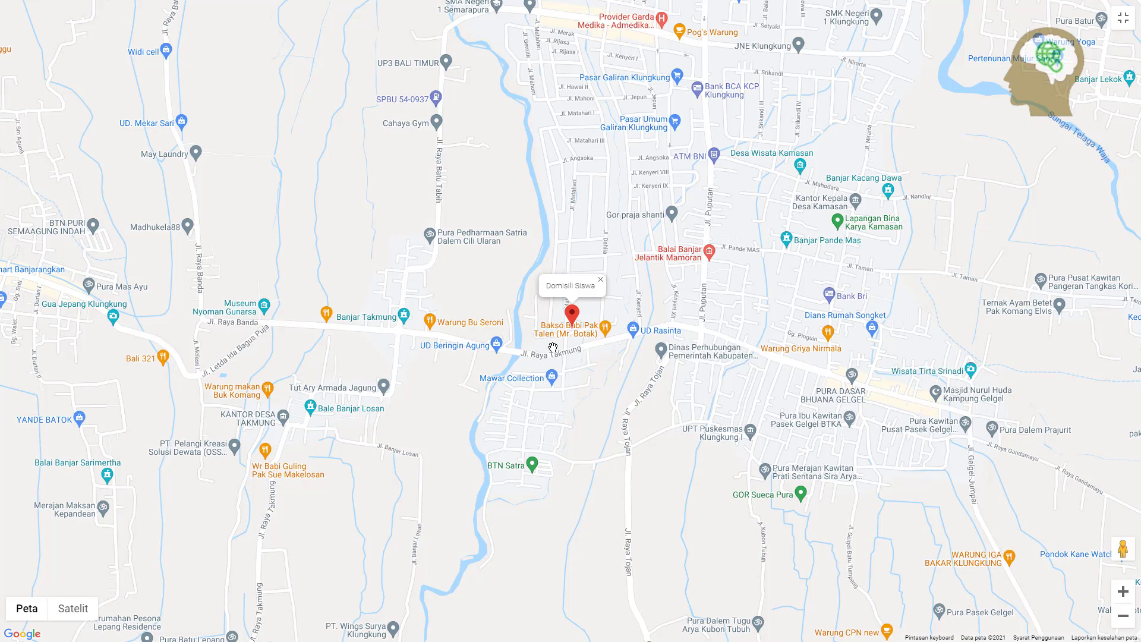
key(Escape)
scroll(586, 342, up, 3)
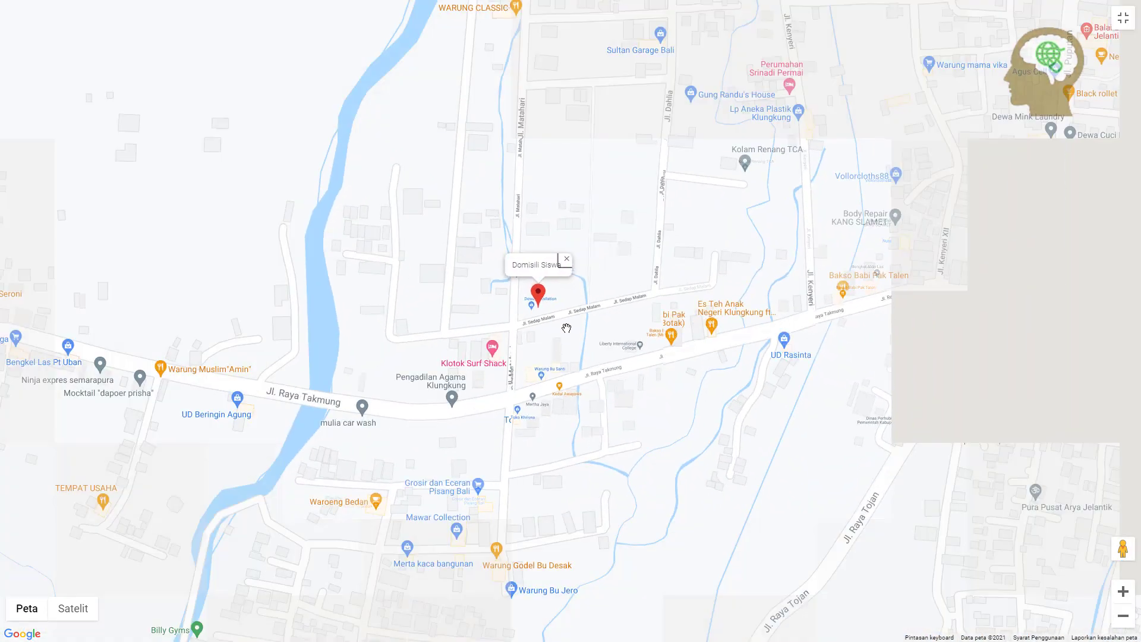
scroll(566, 327, up, 1)
mouse_move(560, 330)
mouse_down()
mouse_move(585, 383)
mouse_move(665, 420)
mouse_up()
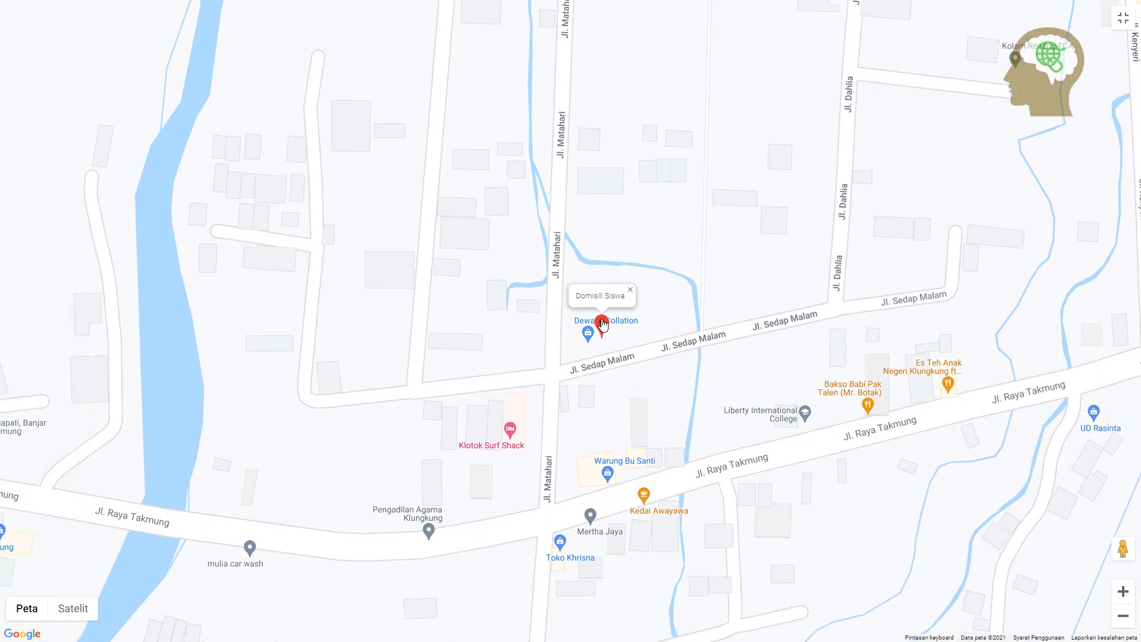
mouse_move(603, 324)
mouse_down()
mouse_move(594, 297)
mouse_move(579, 297)
mouse_move(591, 145)
mouse_move(573, 159)
mouse_up()
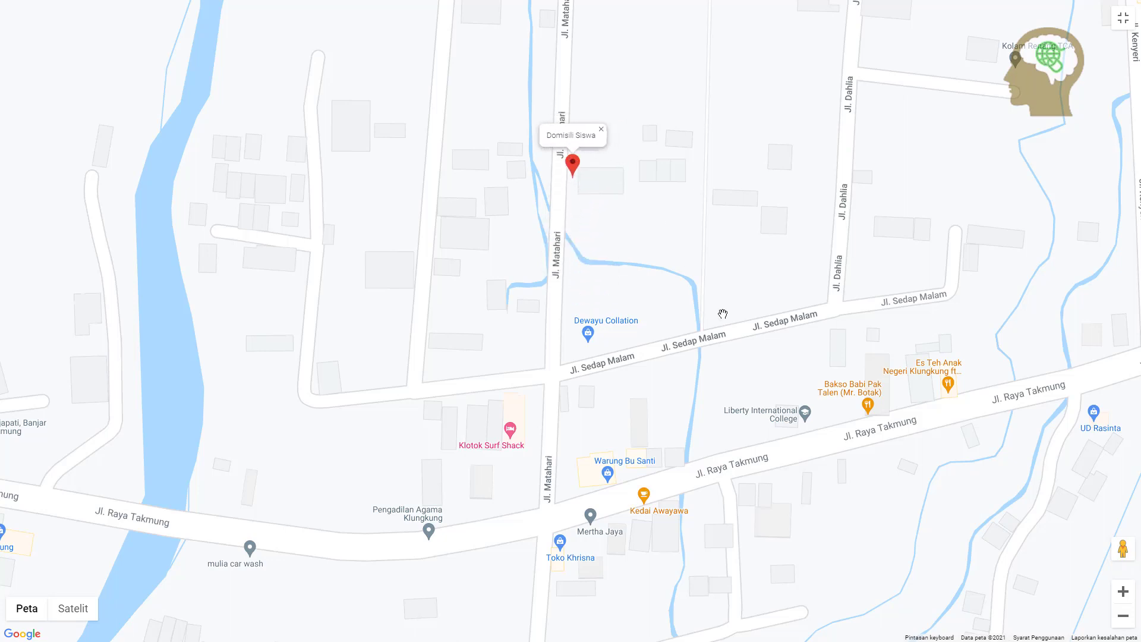
Exit the full-screen map and go back to the embedded map on the form
click(1123, 22)
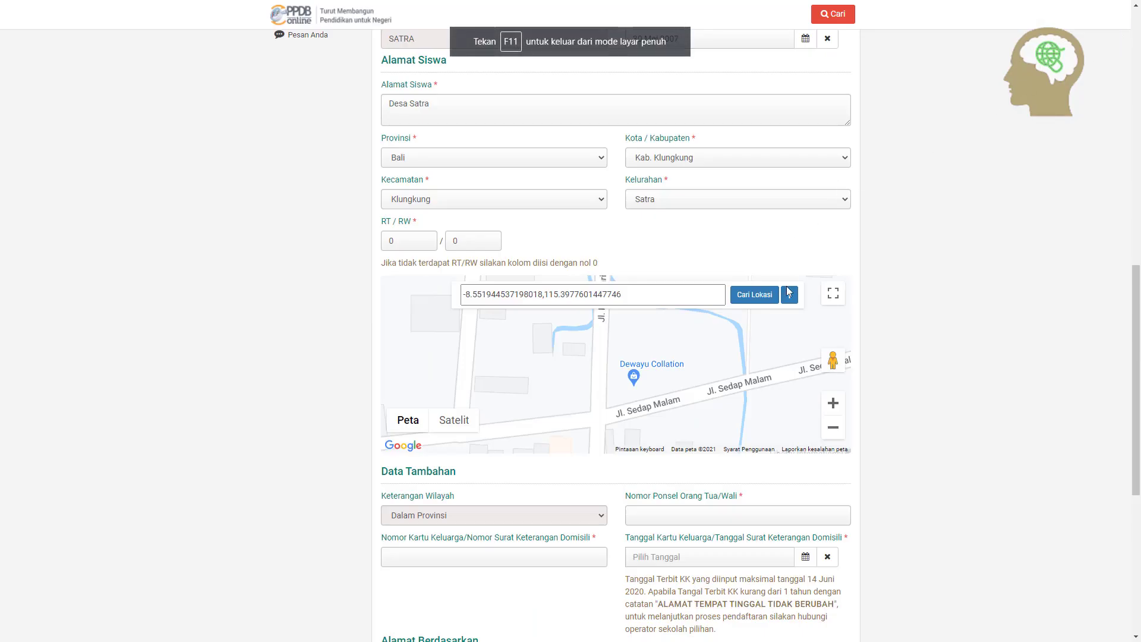
scroll(704, 371, up, 1)
scroll(702, 386, up, 1)
scroll(698, 412, down, 2)
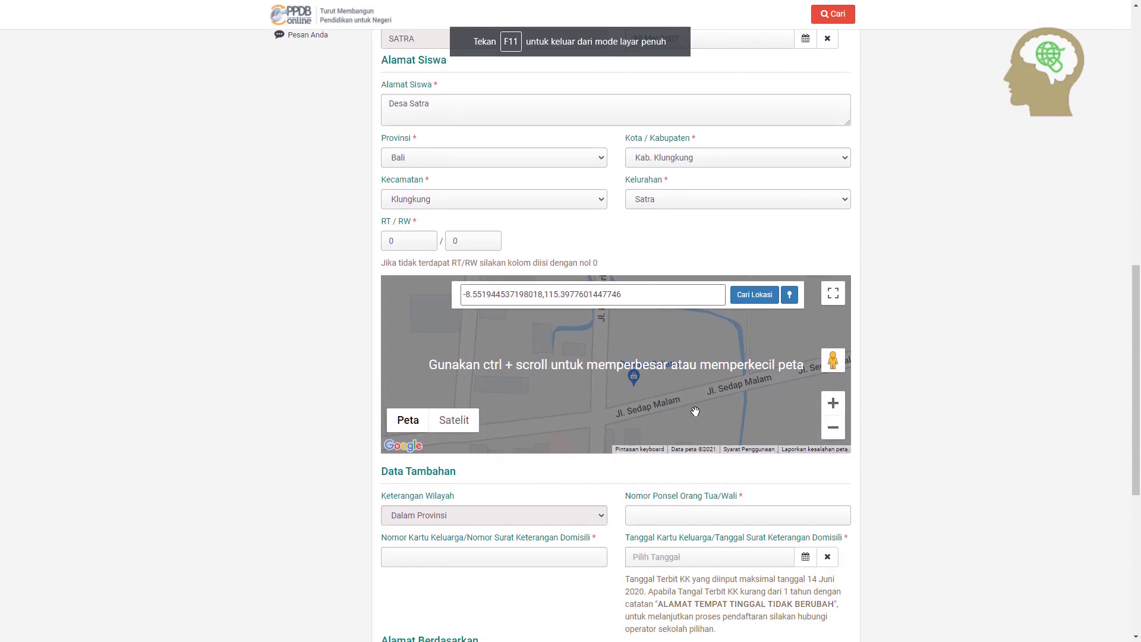
scroll(690, 390, down, 1)
scroll(690, 390, down, 1)
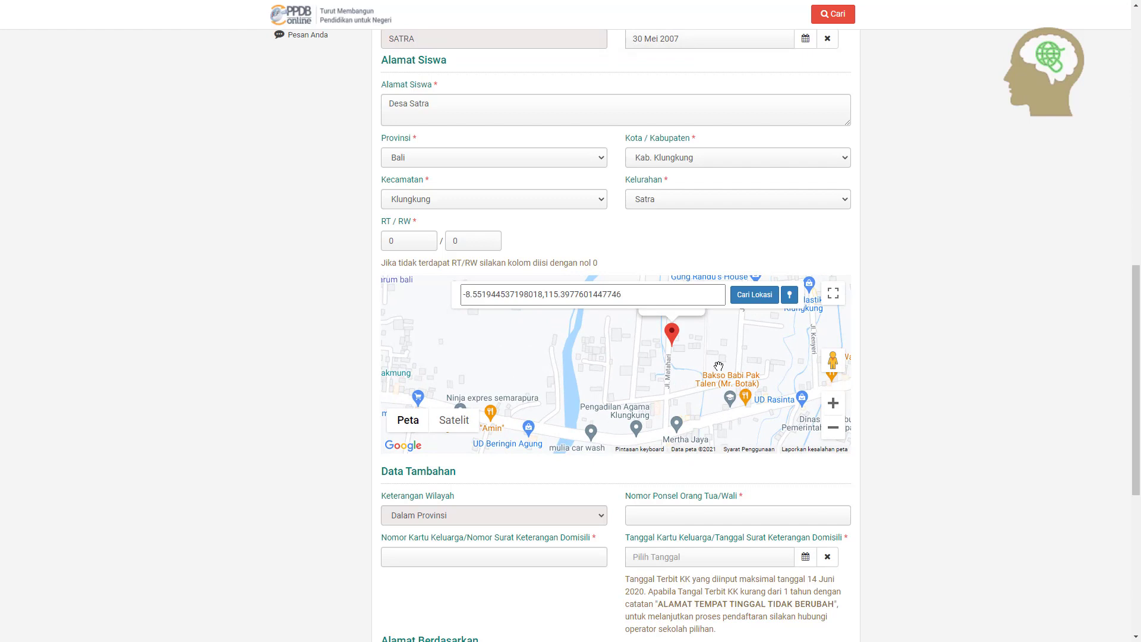
scroll(718, 366, down, 1)
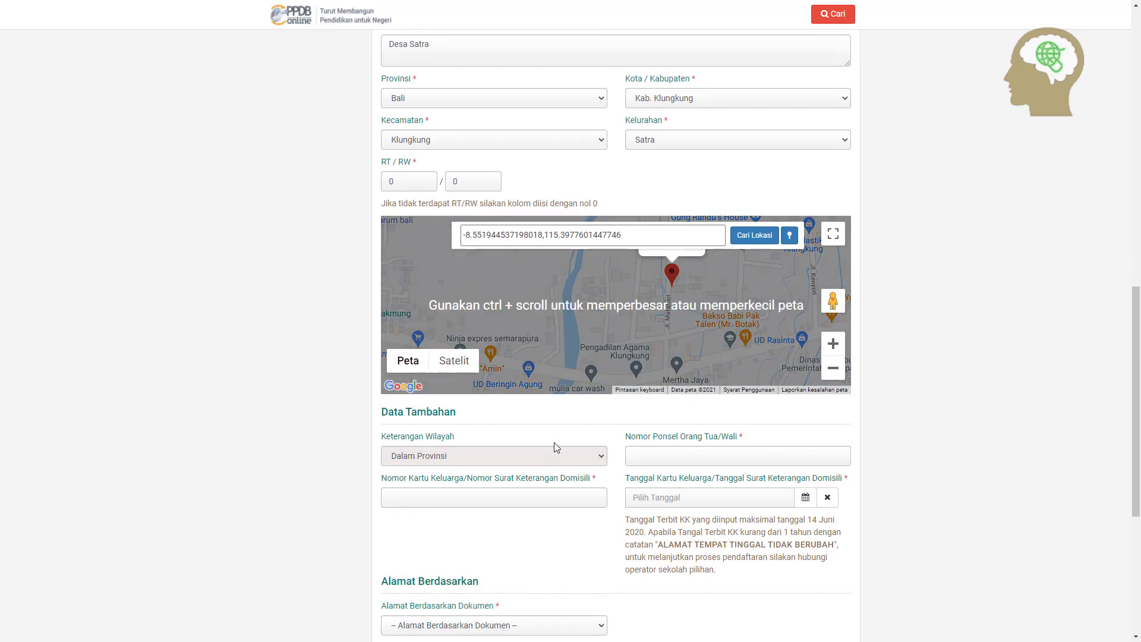
scroll(555, 446, down, 1)
scroll(647, 281, up, 1)
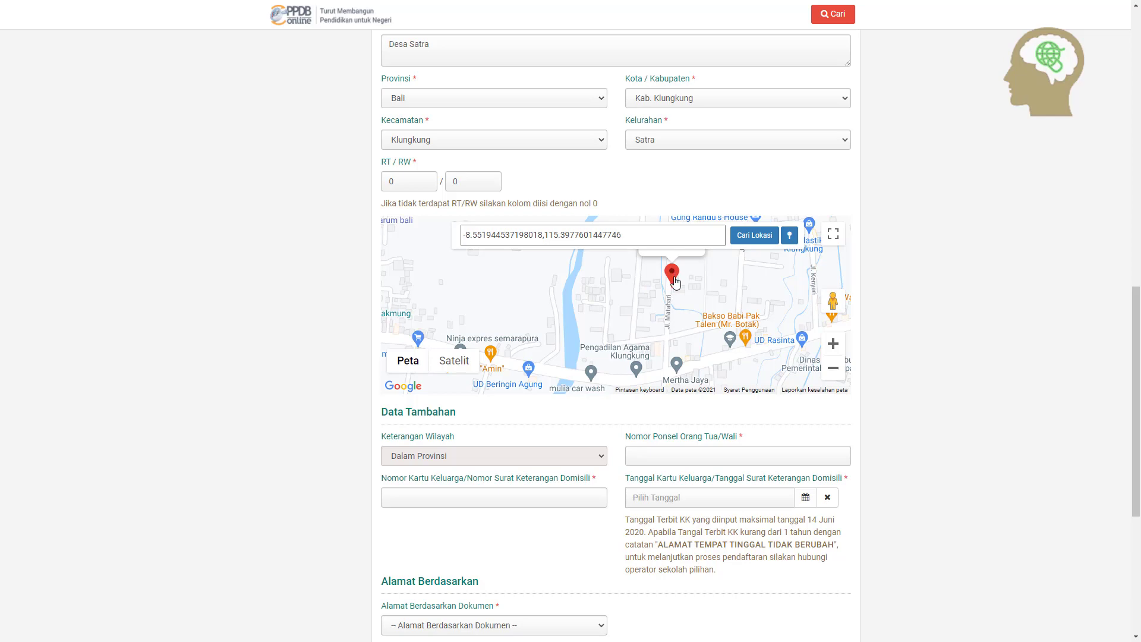
scroll(674, 276, up, 3)
ctrl+scroll(674, 341, up, 1)
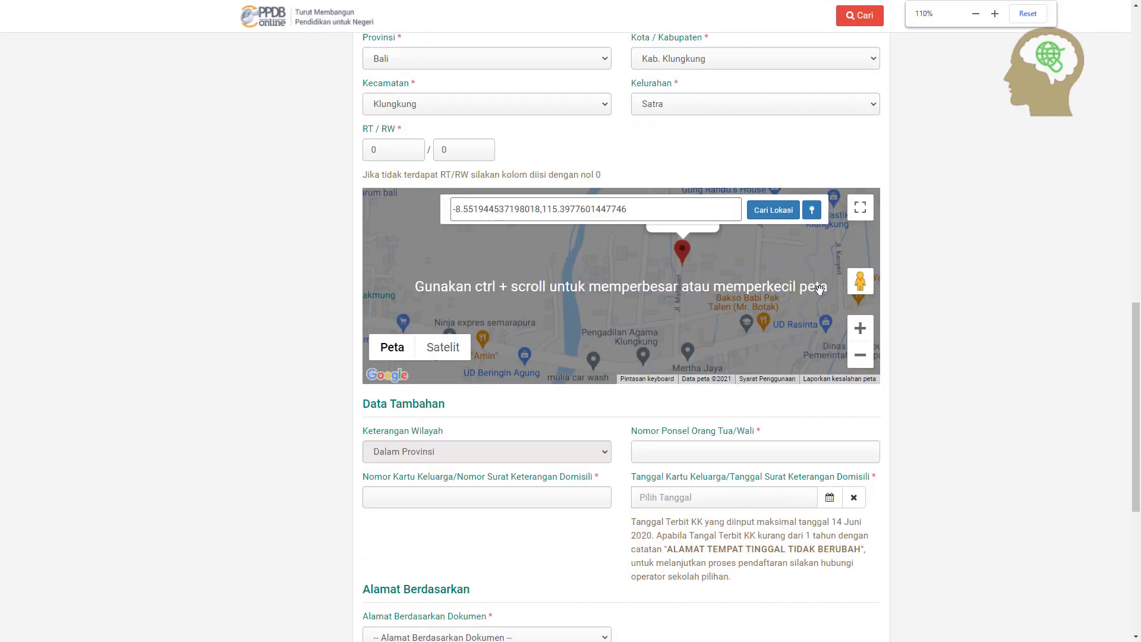
Zoom the embedded map and drag the home pin to settle it beside Jl. Matahari
double_click(862, 331)
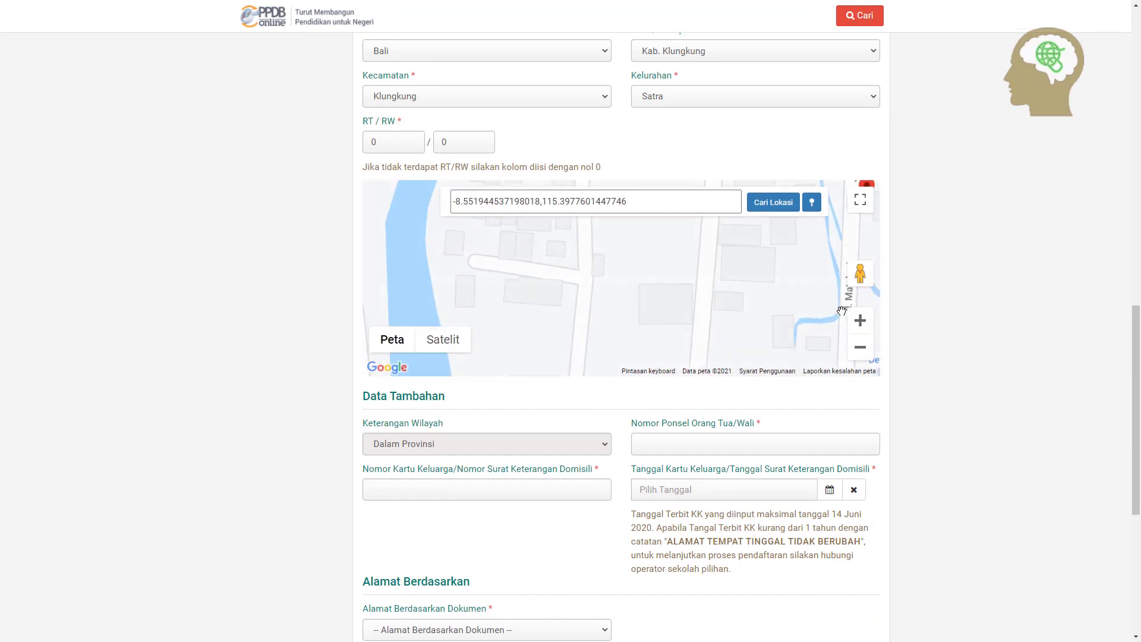
scroll(861, 331, down, 2)
click(863, 245)
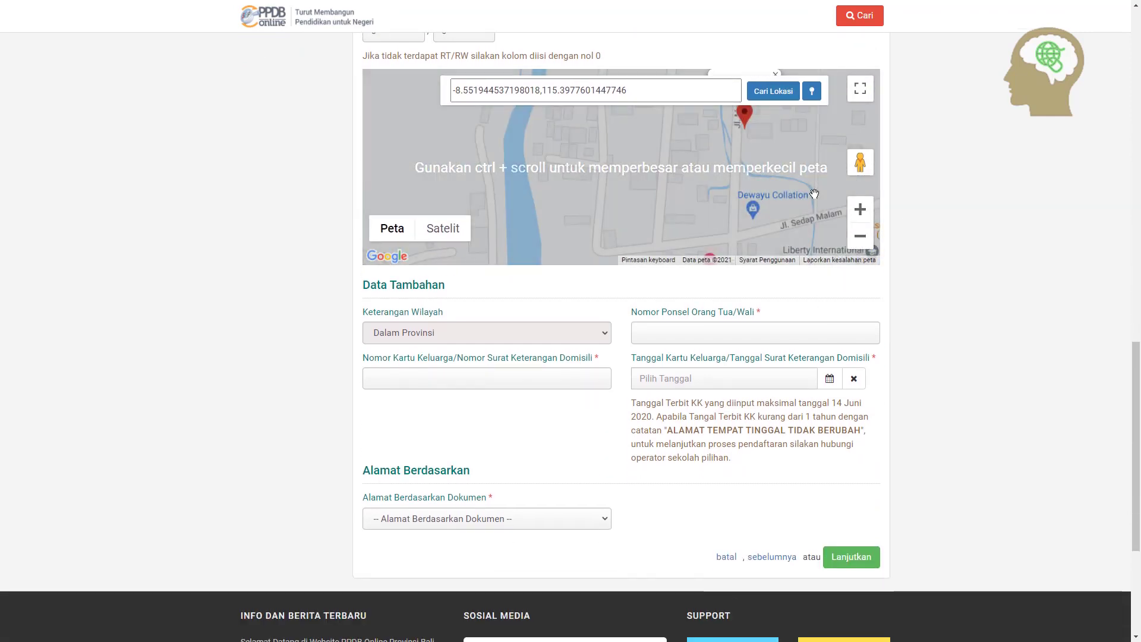
scroll(747, 184, up, 1)
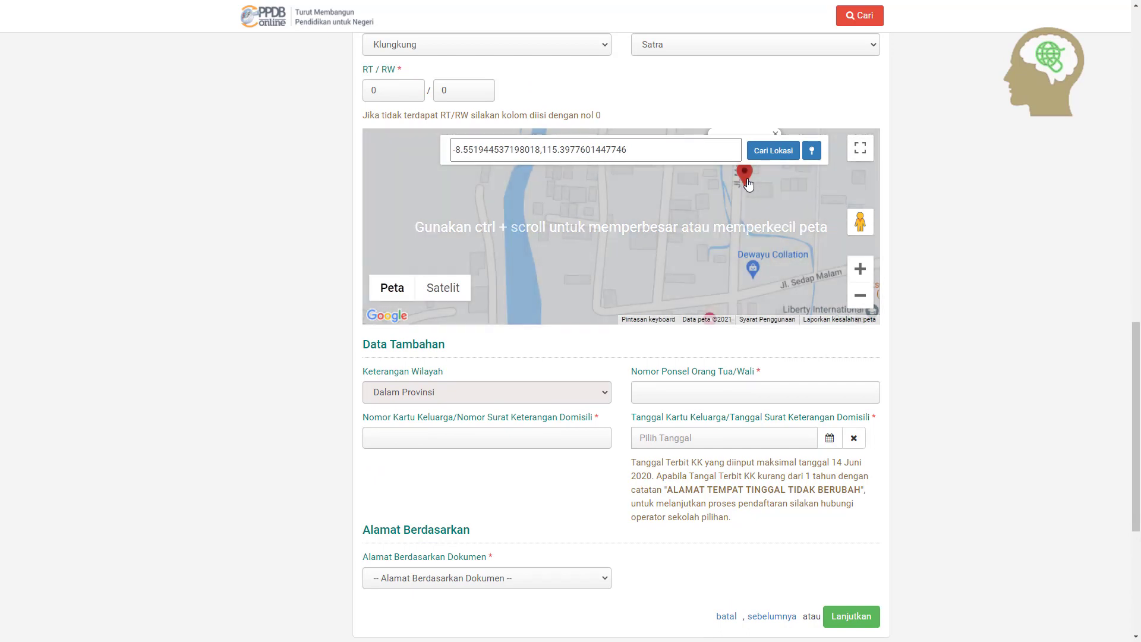
mouse_move(747, 184)
mouse_down()
mouse_move(747, 173)
mouse_move(750, 232)
mouse_up()
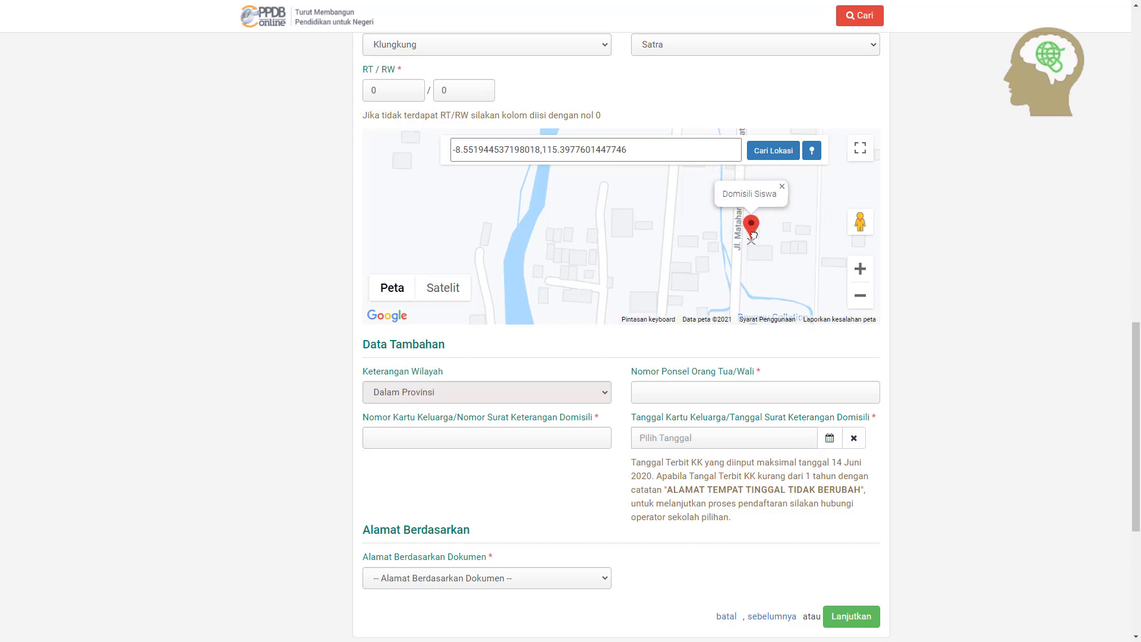
drag(757, 237, 749, 225)
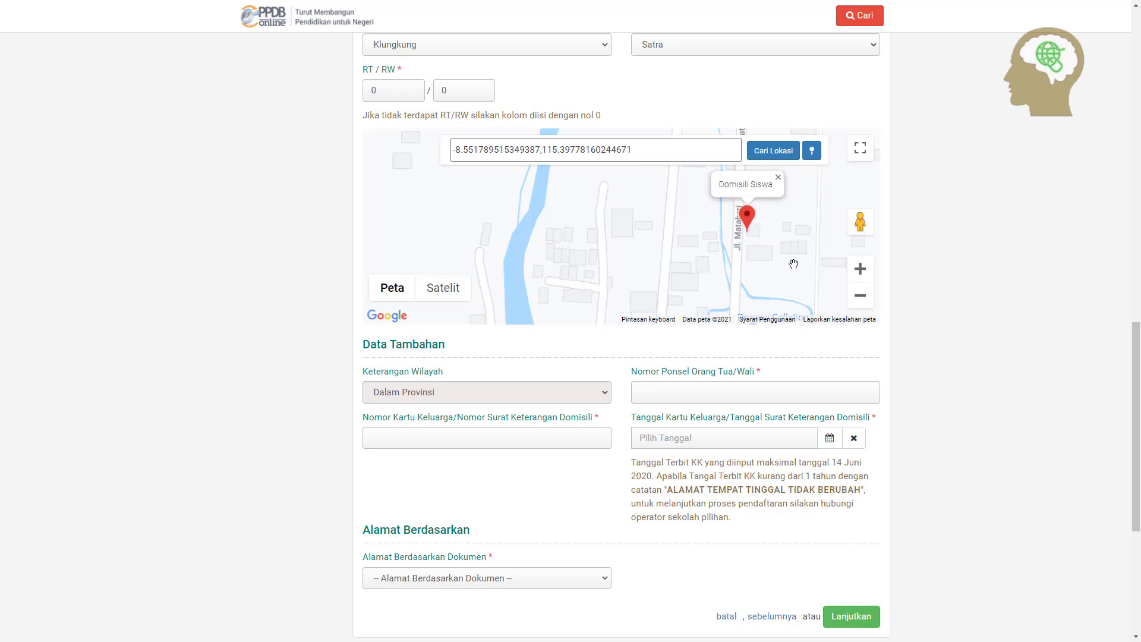
scroll(793, 263, down, 1)
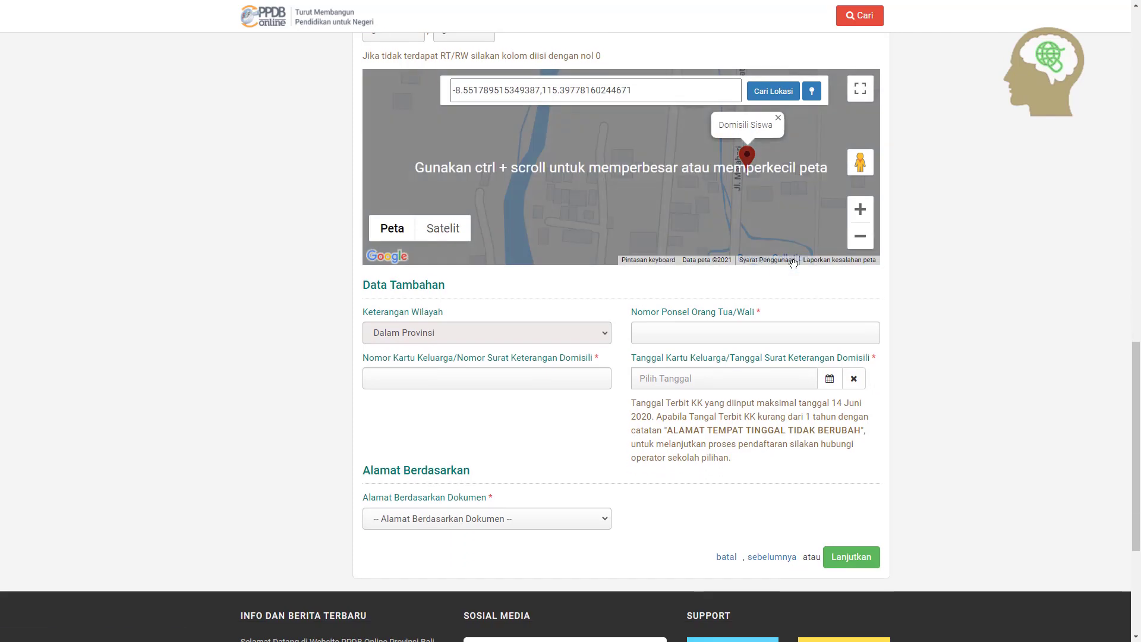
scroll(664, 210, up, 1)
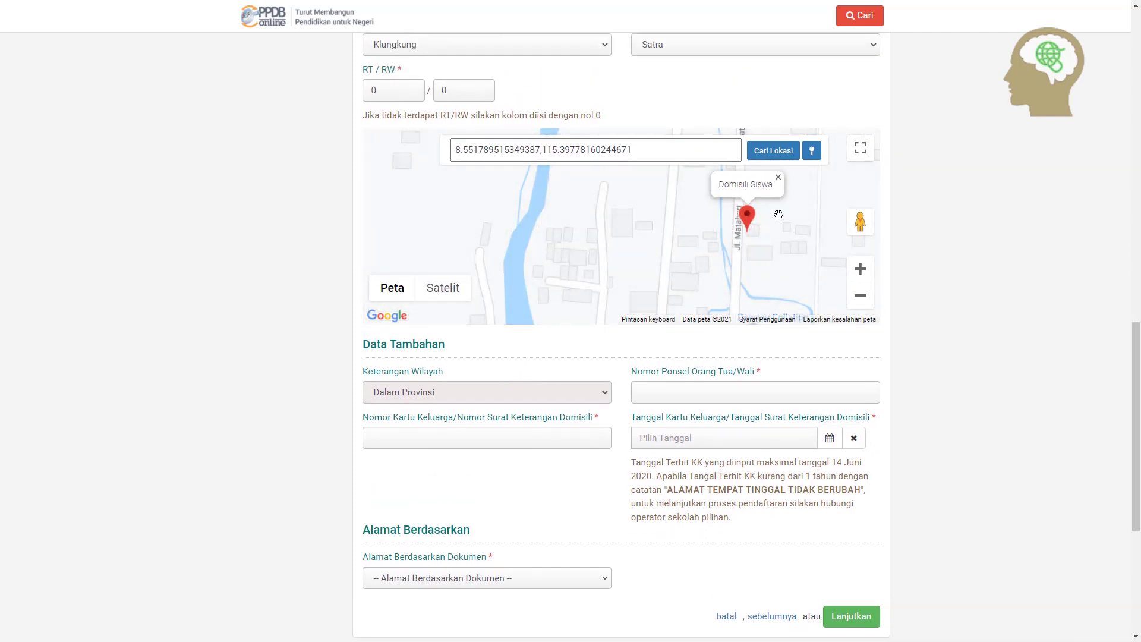
Enter the parent/guardian's mobile number and the 18-digit family card number in Data Tambahan
click(692, 387)
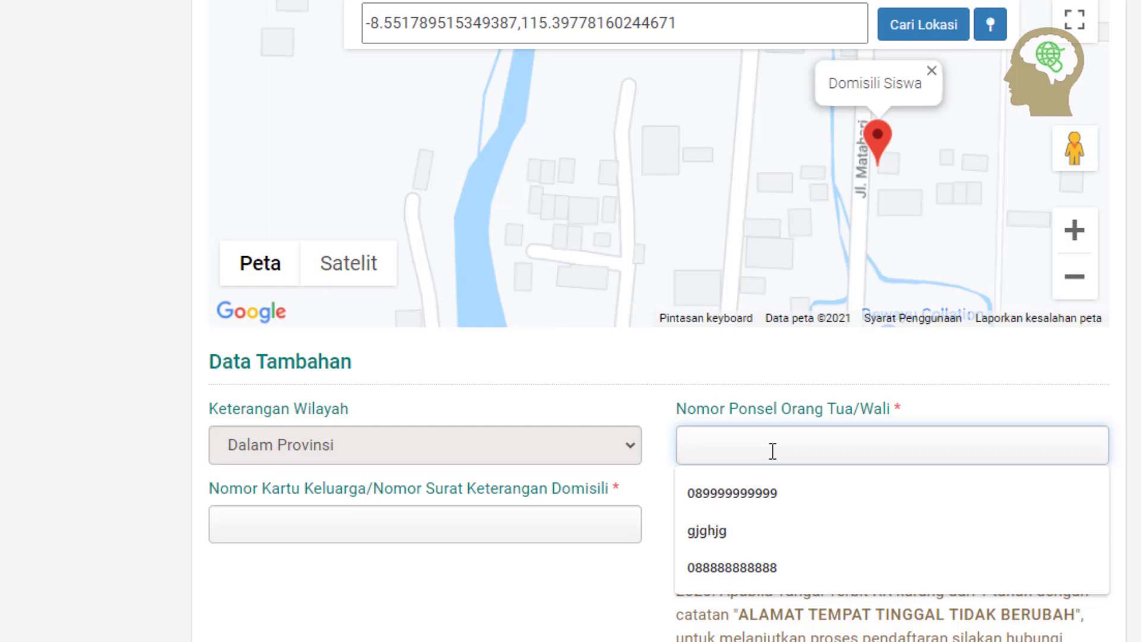
text(084444444444)
click(771, 370)
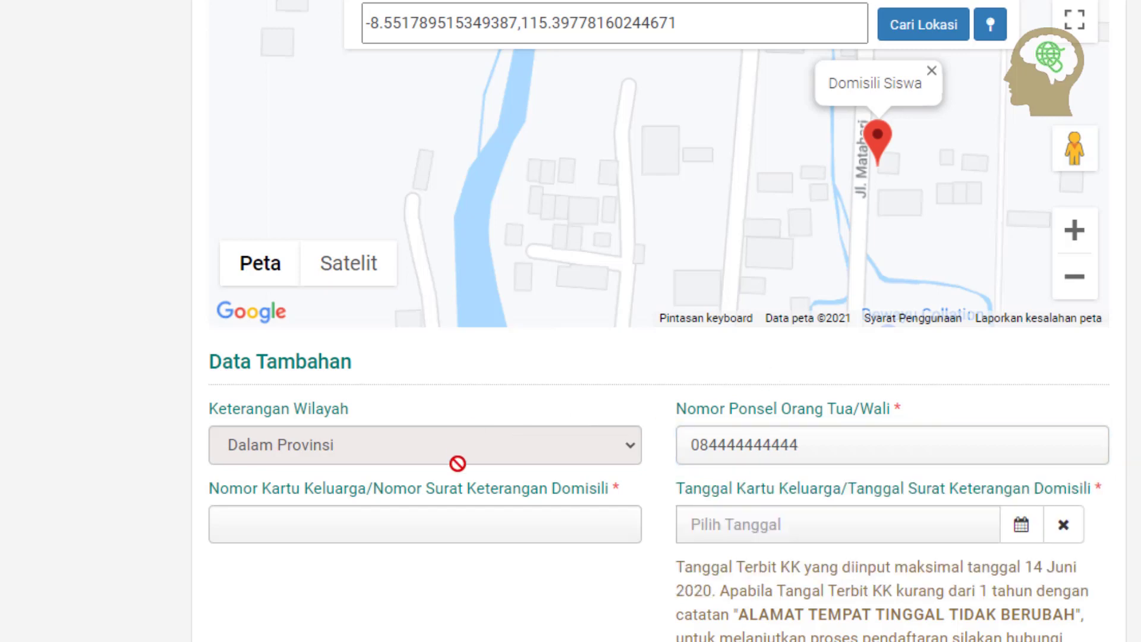
click(382, 515)
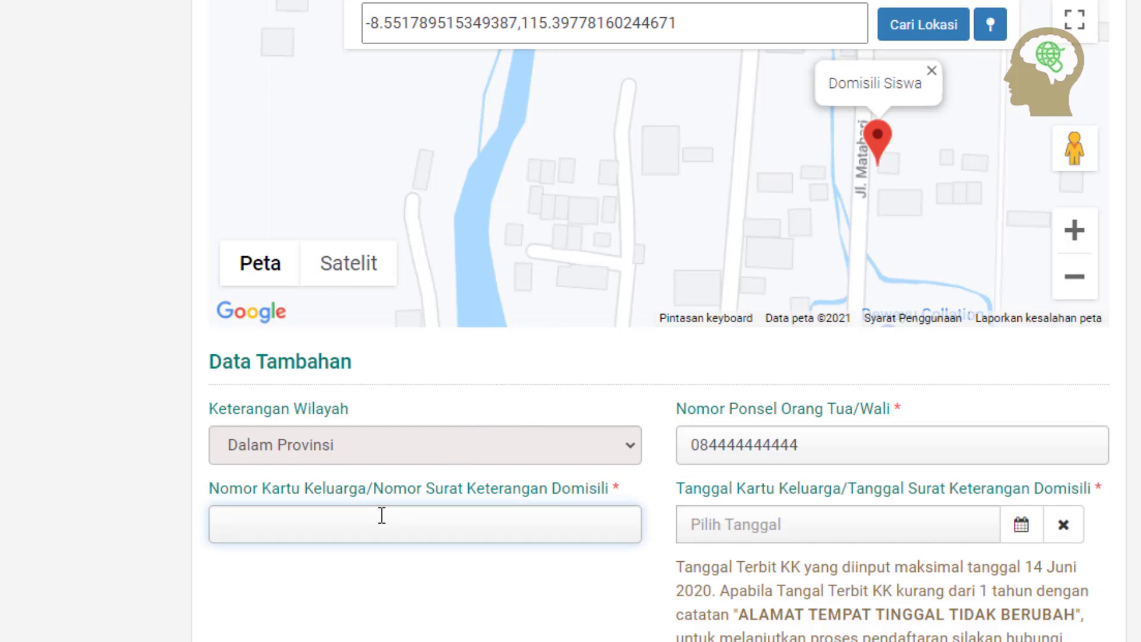
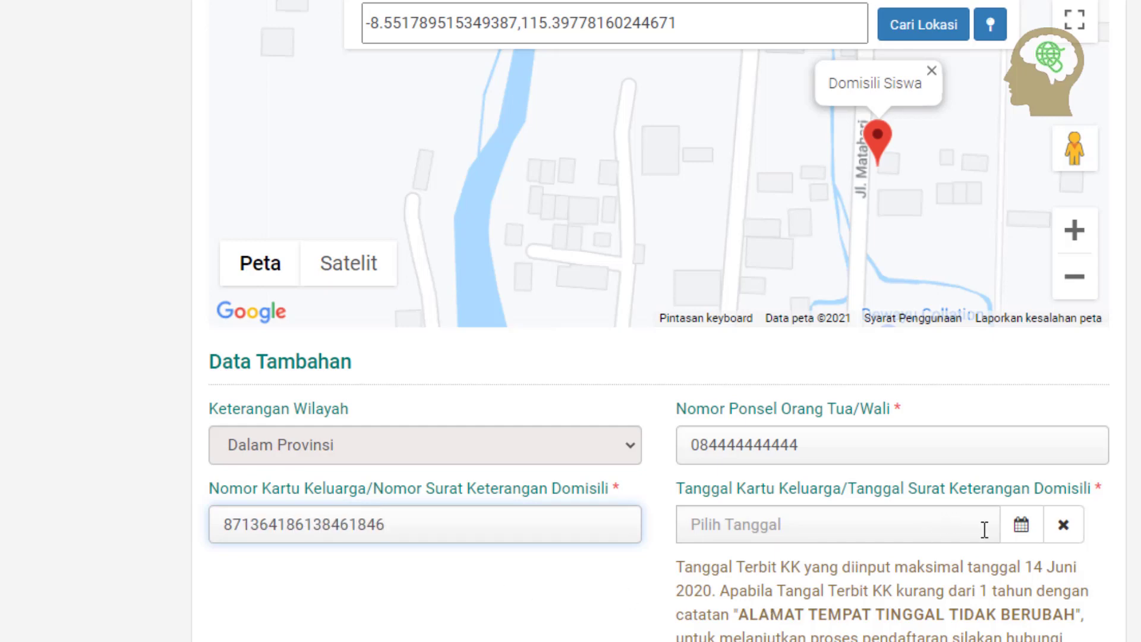
scroll(985, 530, down, 2)
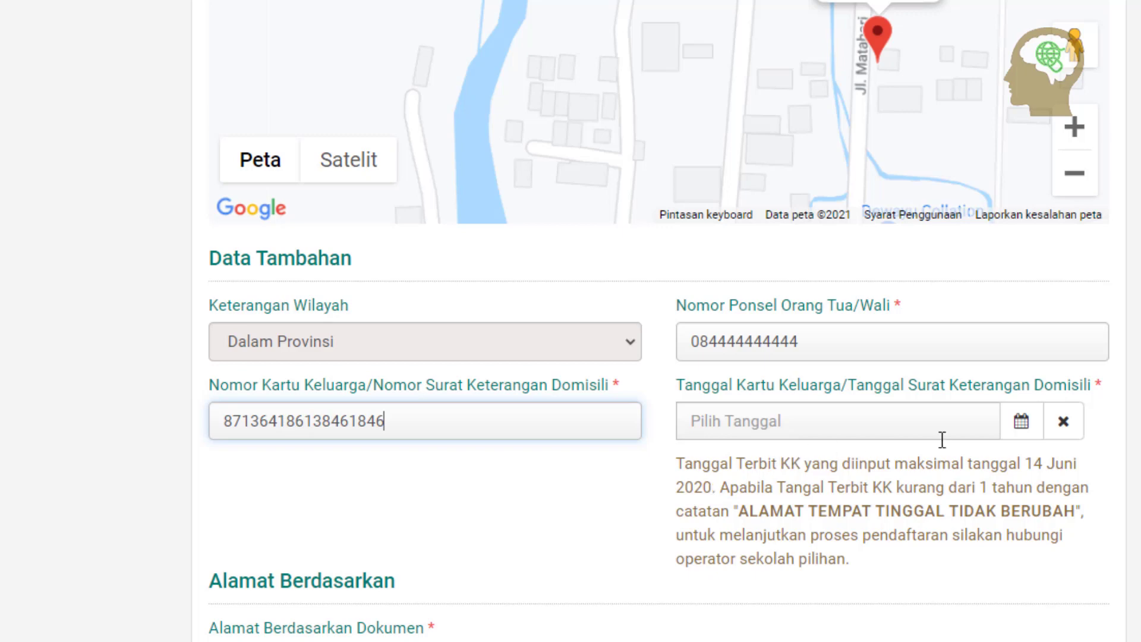
Set the family card (KK) date to 14 Juni 2020
click(1025, 436)
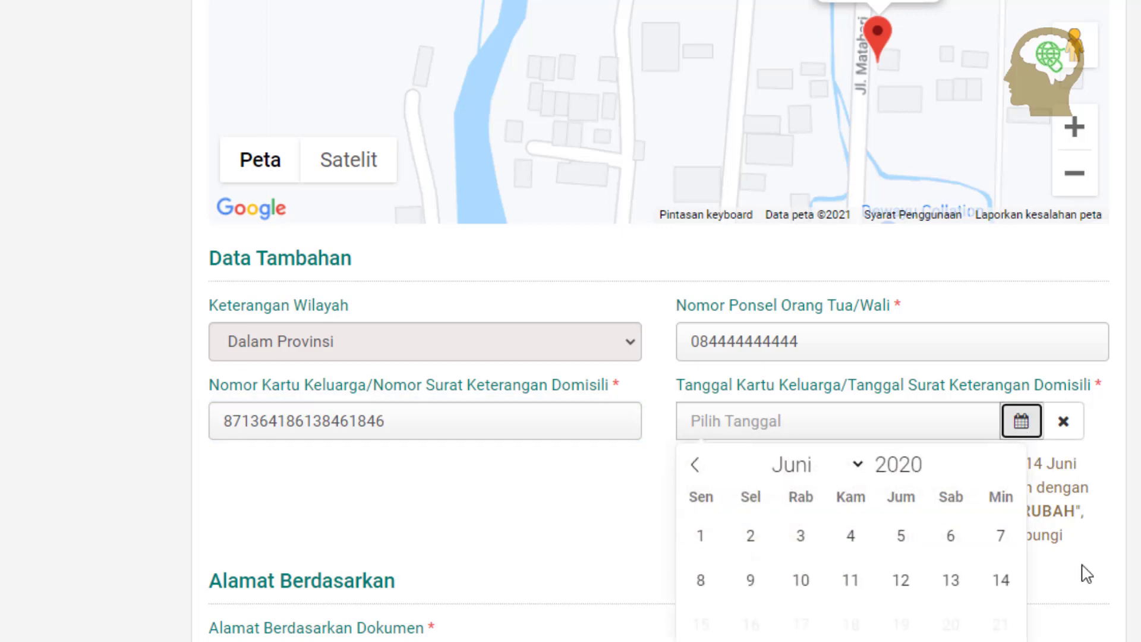
click(1004, 583)
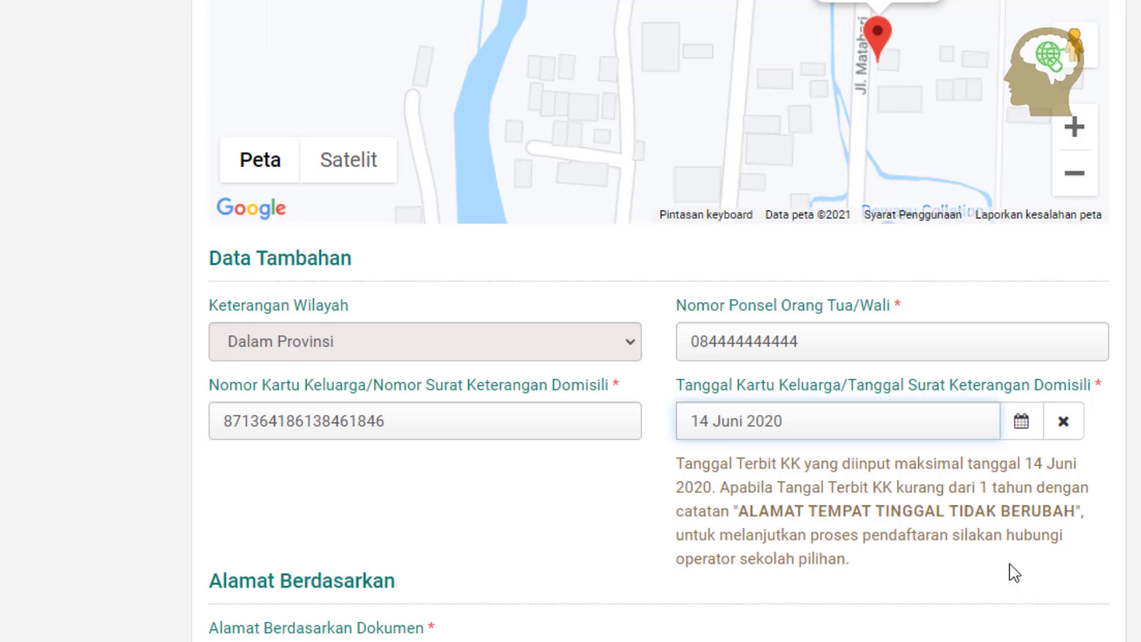
click(936, 425)
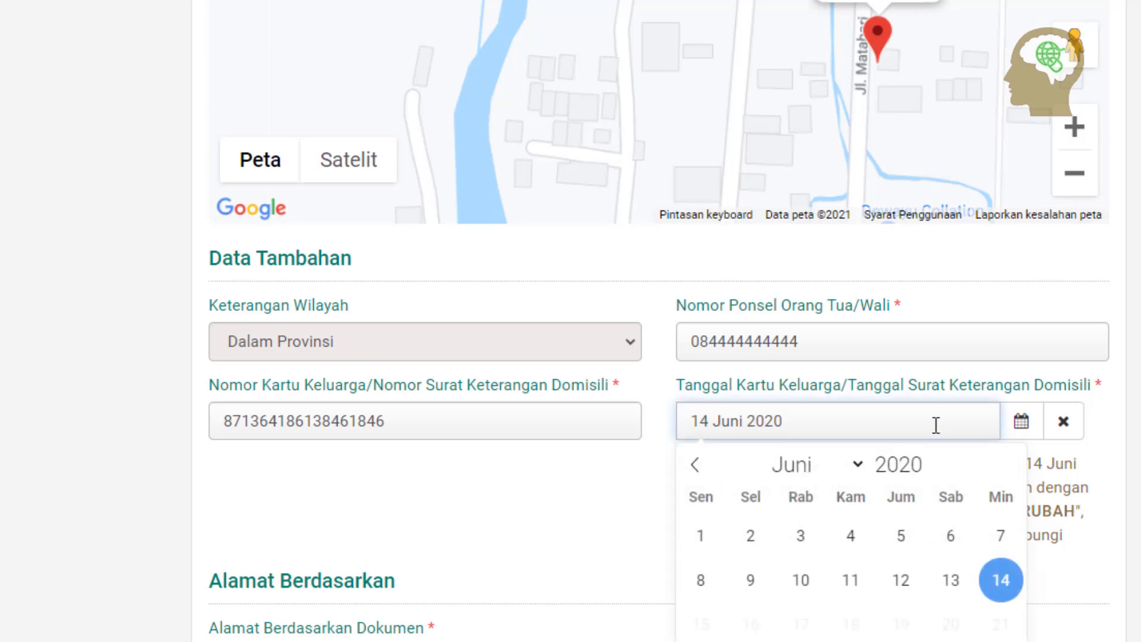
click(1005, 580)
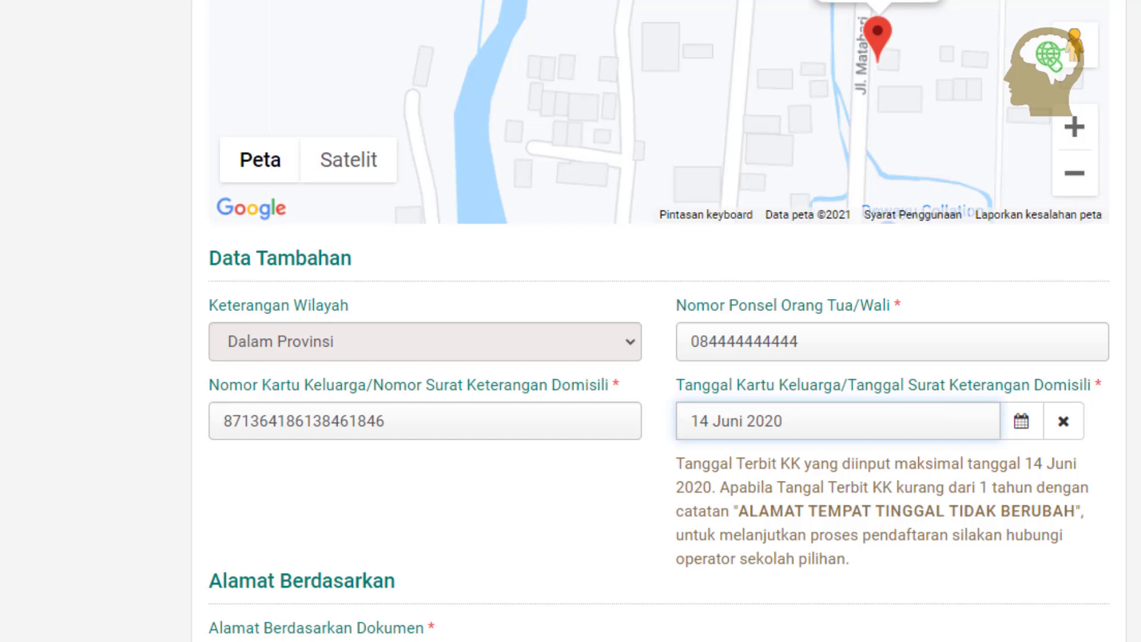
Base the address on Dokumen KK (Kartu Keluarga) and continue to the upload step
click(587, 583)
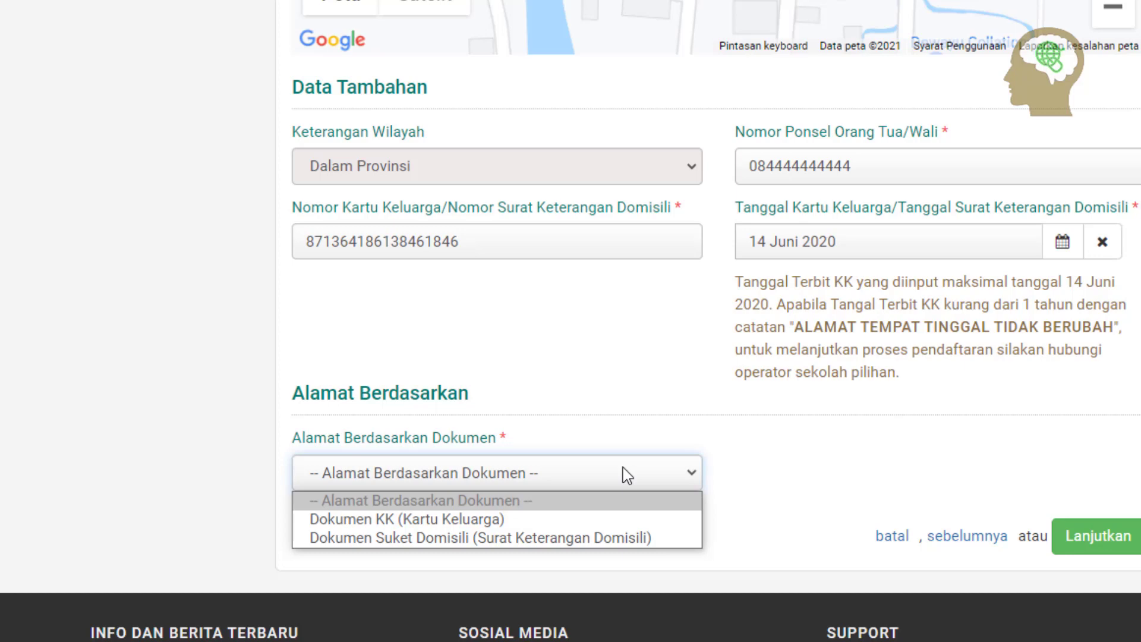
click(498, 519)
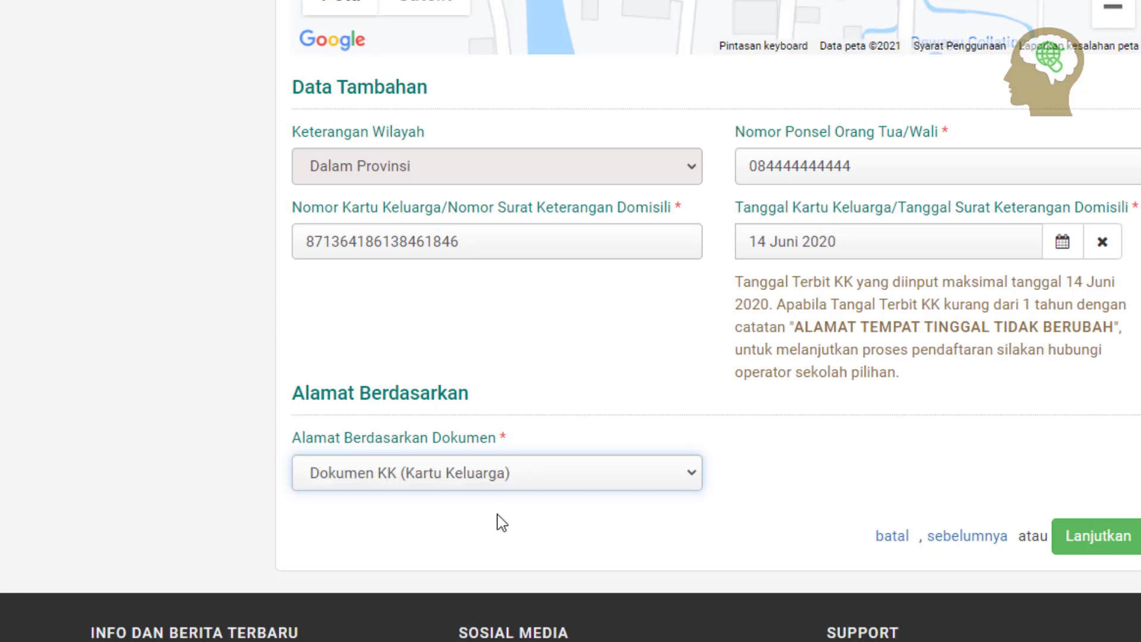
scroll(855, 419, down, 2)
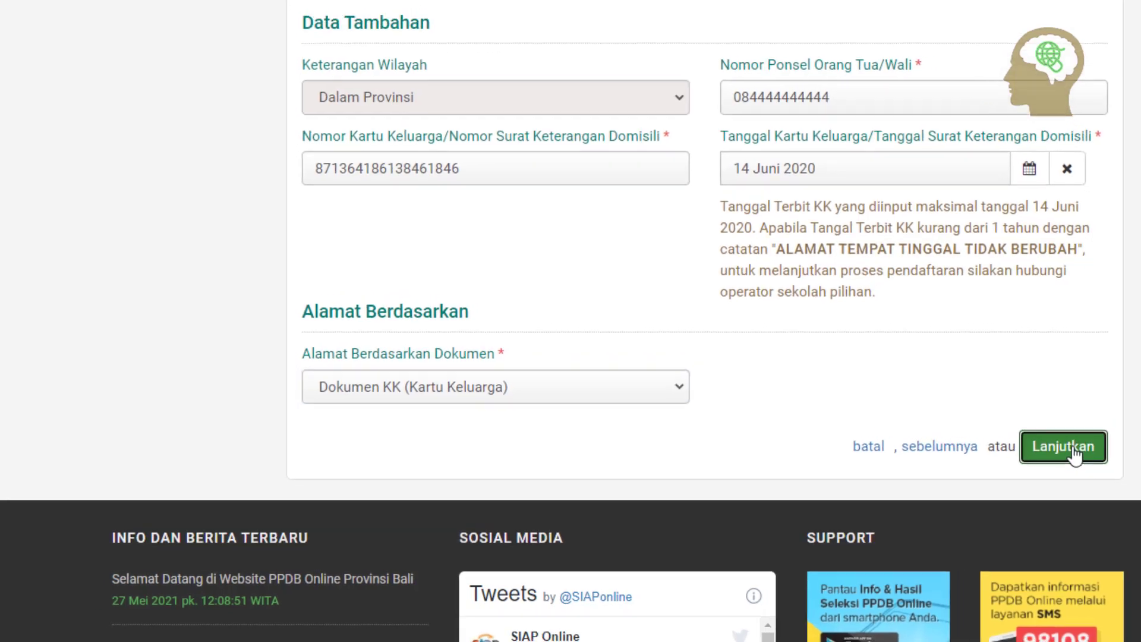
click(1107, 446)
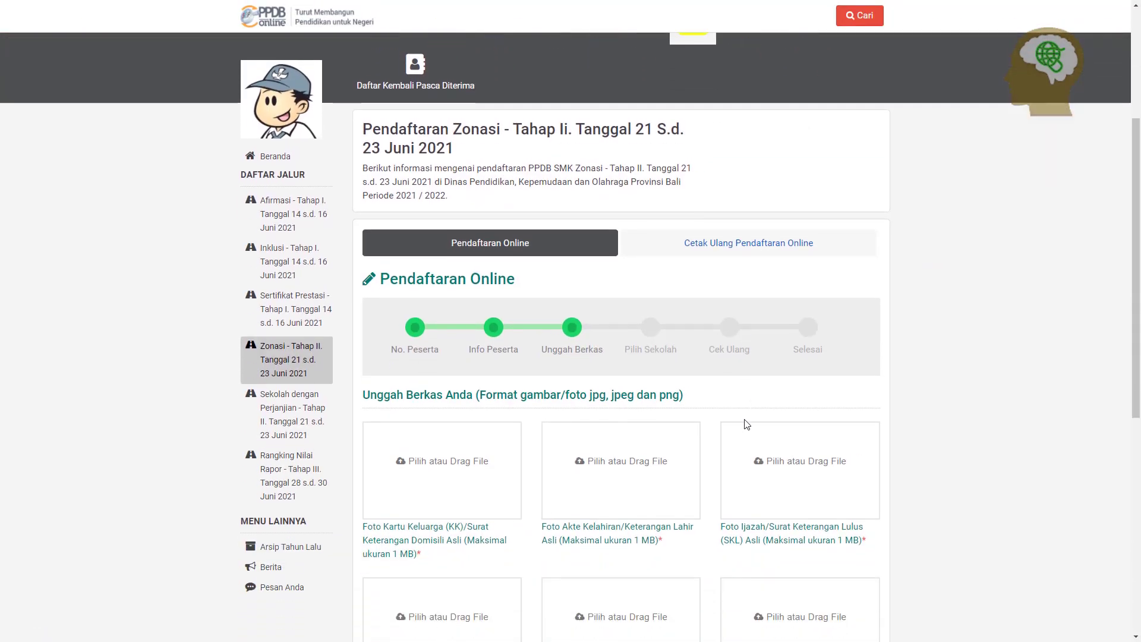
Upload the '1. kk' family card photo into its document slot
scroll(747, 424, down, 2)
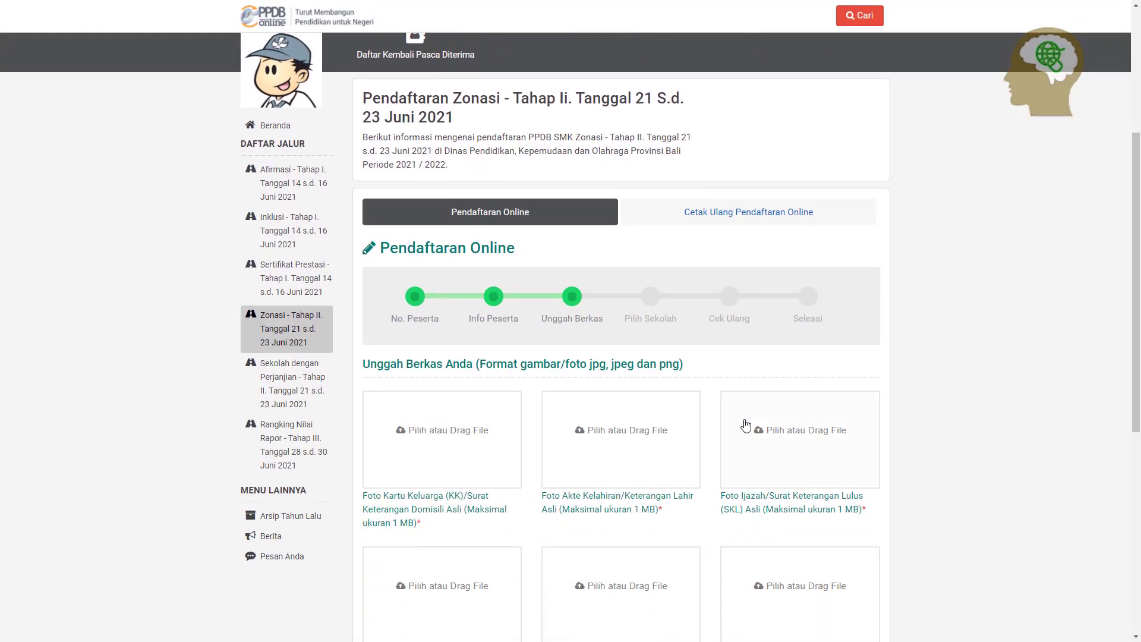
scroll(468, 328, down, 2)
scroll(469, 328, down, 1)
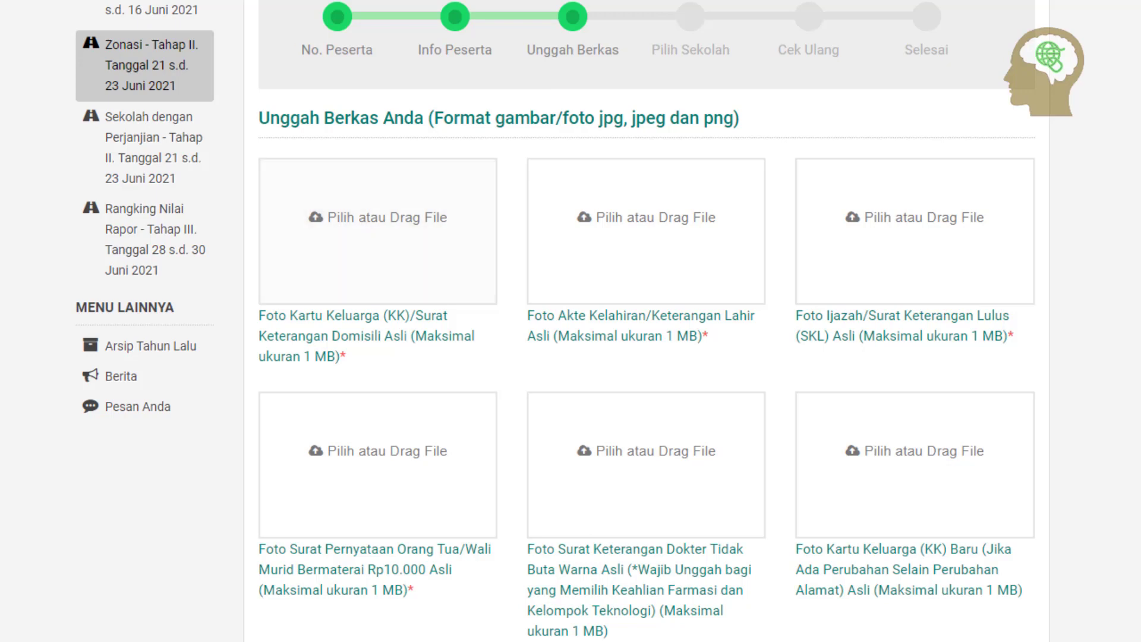
key(alt+Tab)
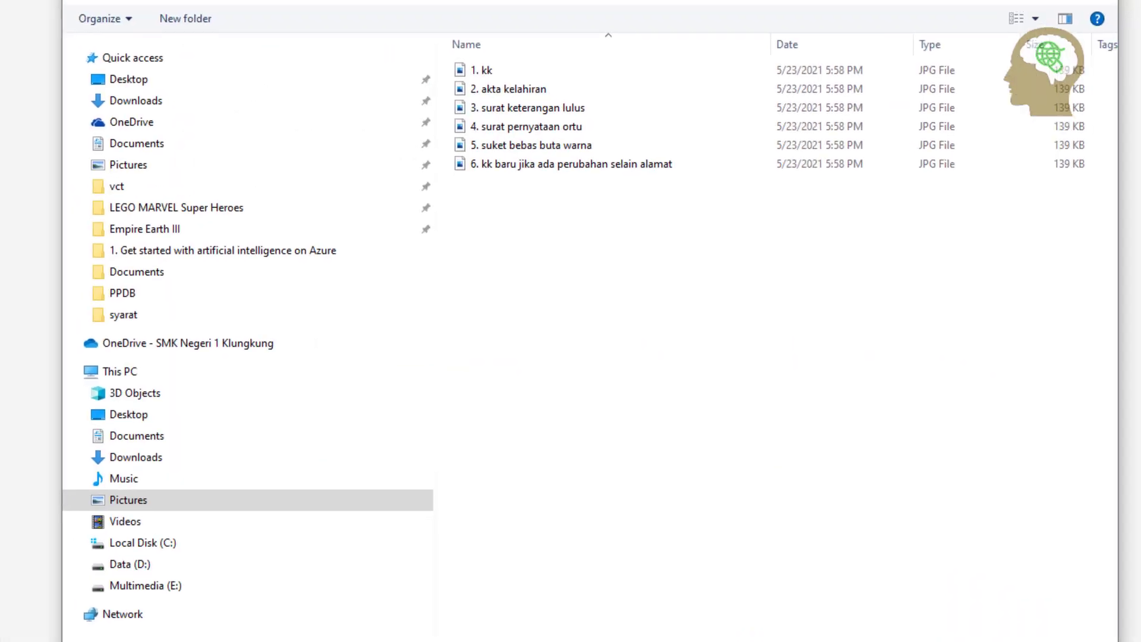
click(479, 73)
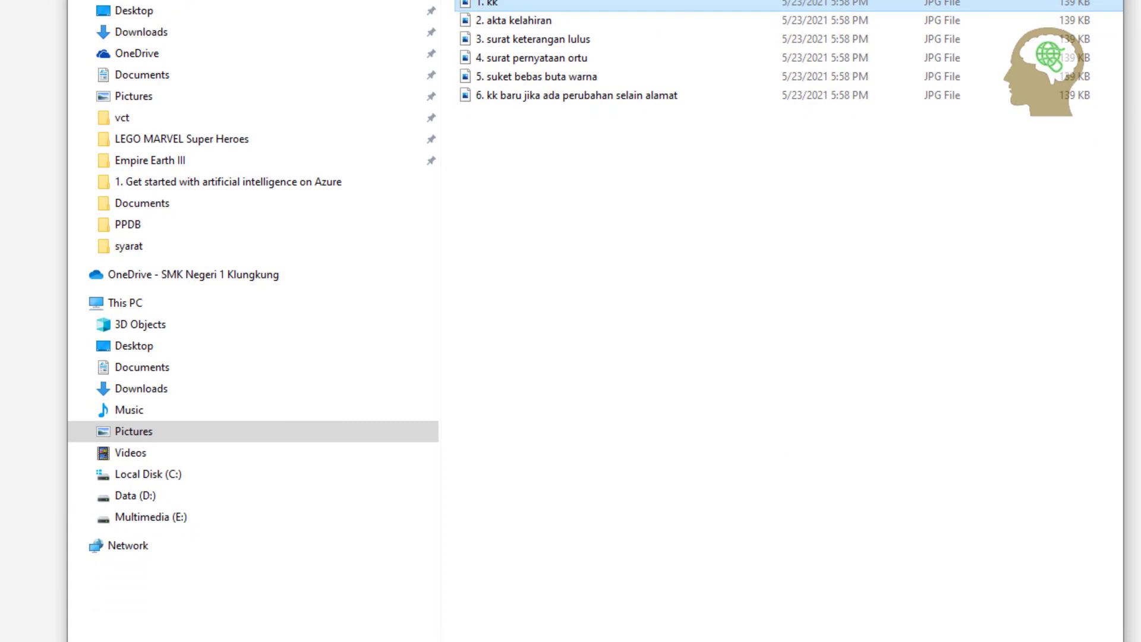
drag(672, 630, 649, 344)
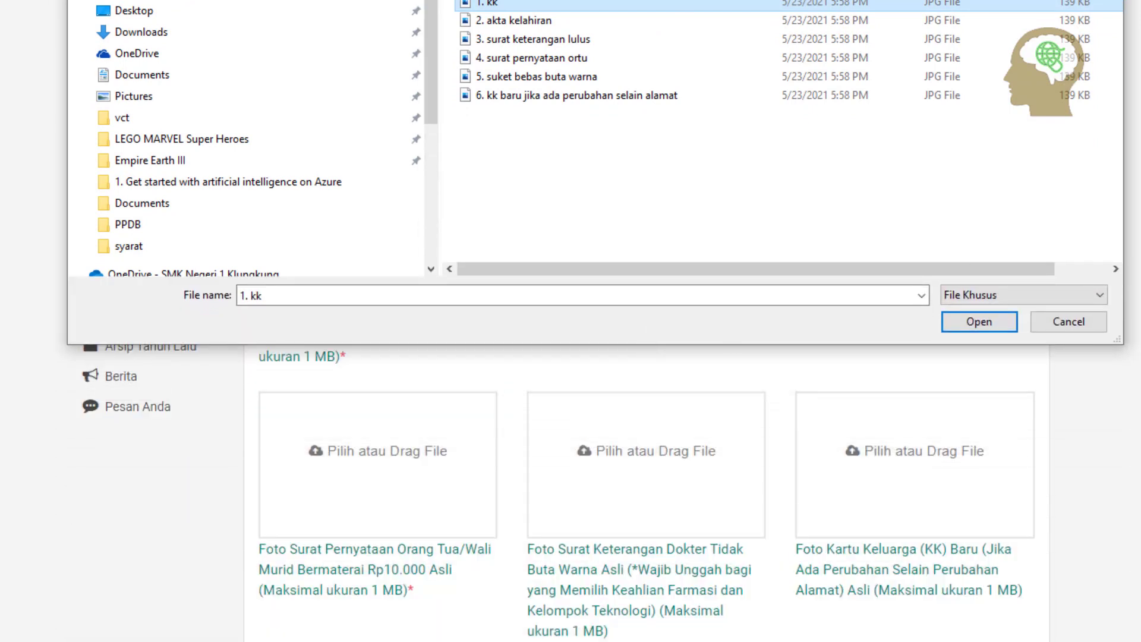
click(980, 320)
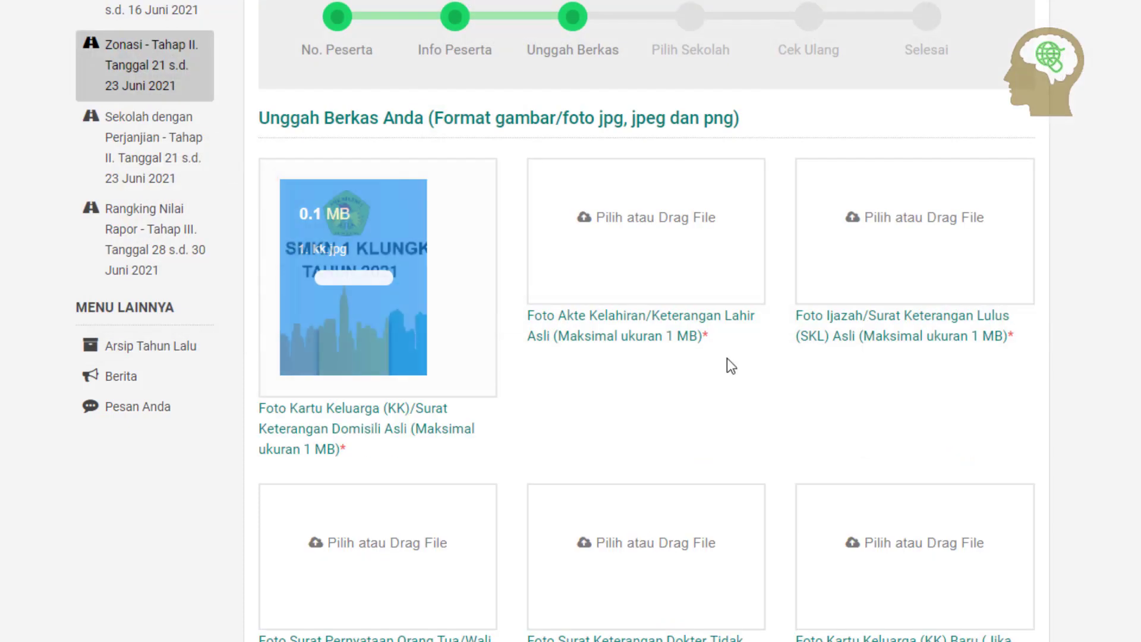
Upload '2. akta kelahiran' into the birth certificate slot
click(642, 234)
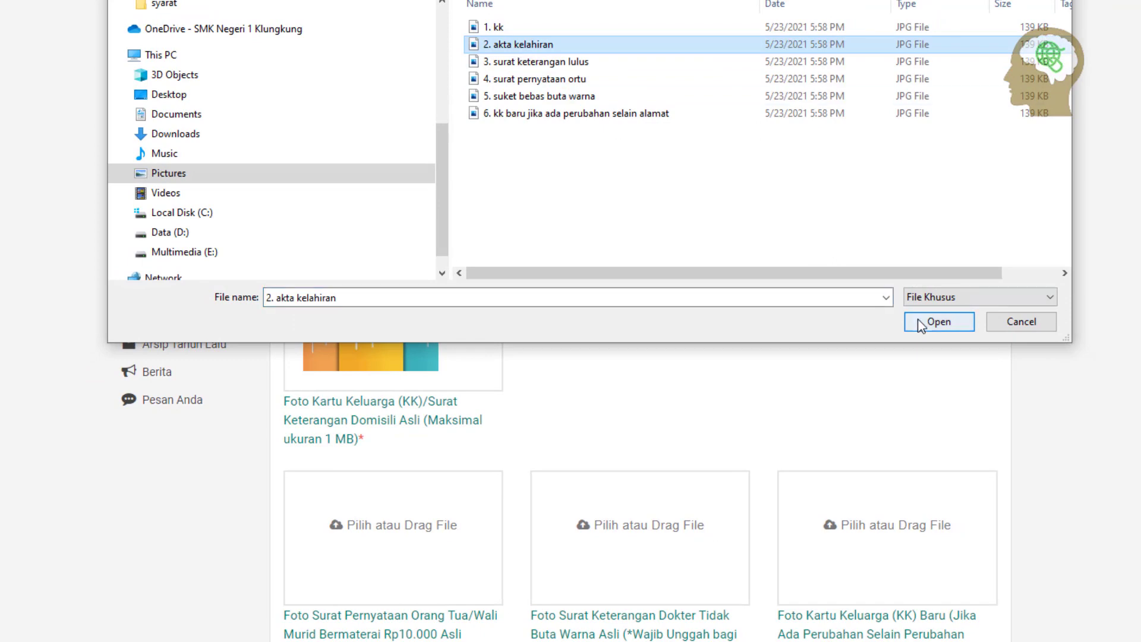
click(938, 322)
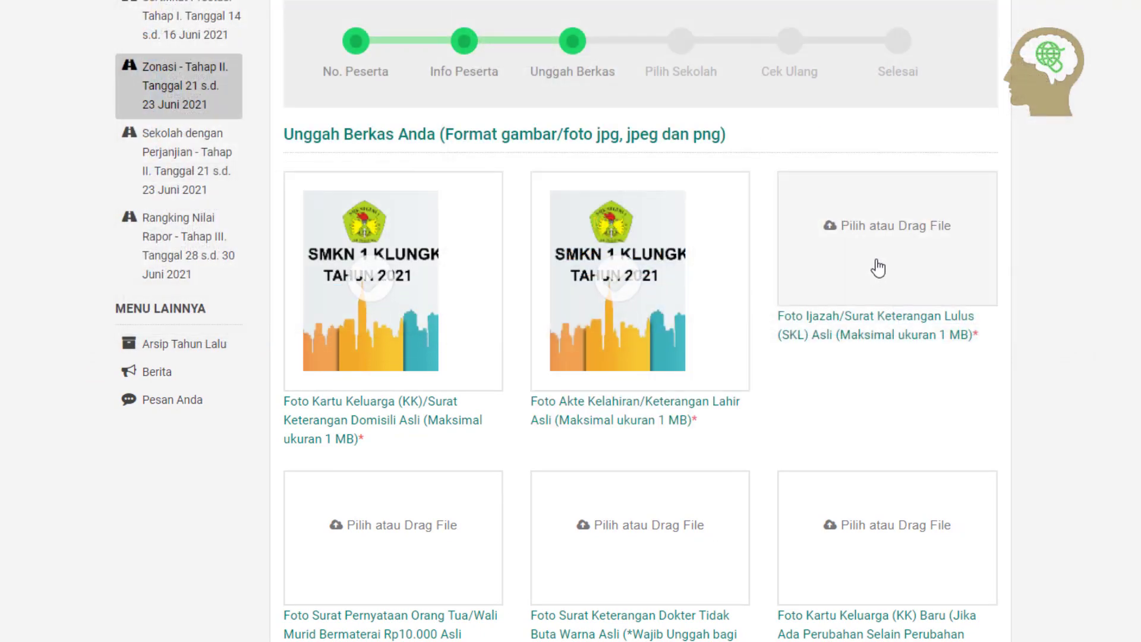
click(815, 269)
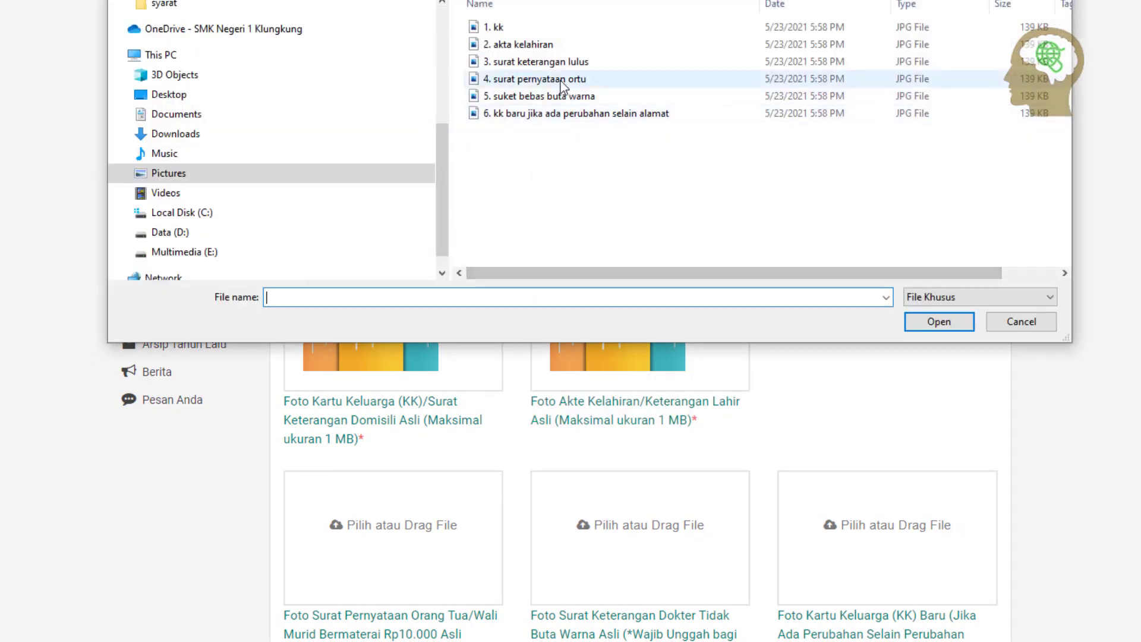
Upload '3. surat keterangan lulus' and '4. surat pernyataan ortu' into their slots
click(555, 62)
double_click(555, 62)
scroll(415, 505, down, 1)
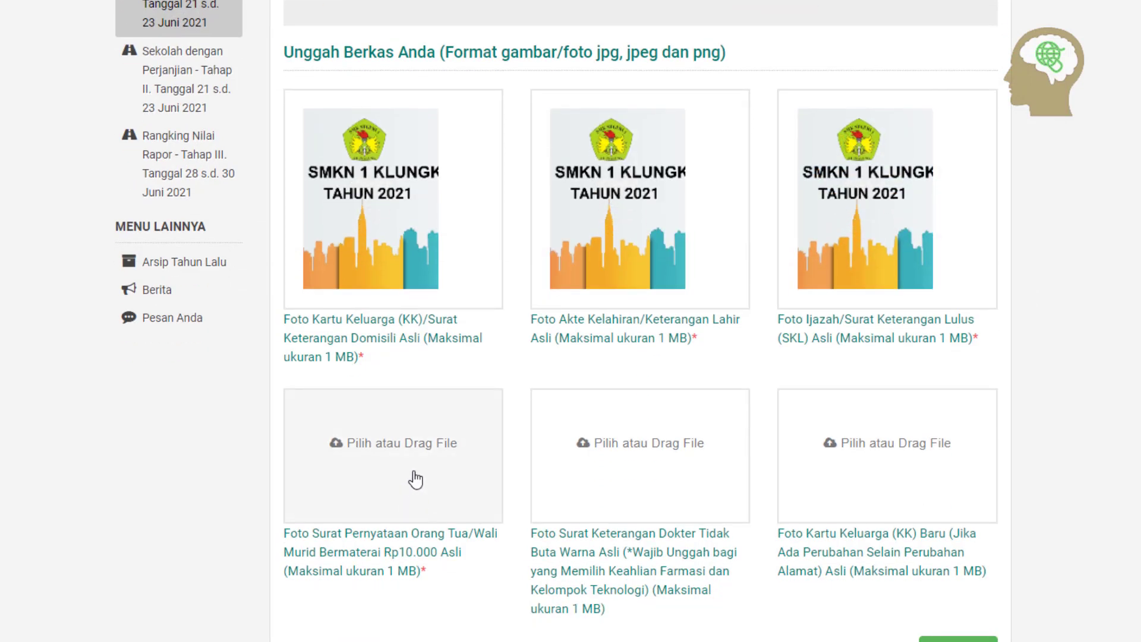
click(415, 479)
click(533, 80)
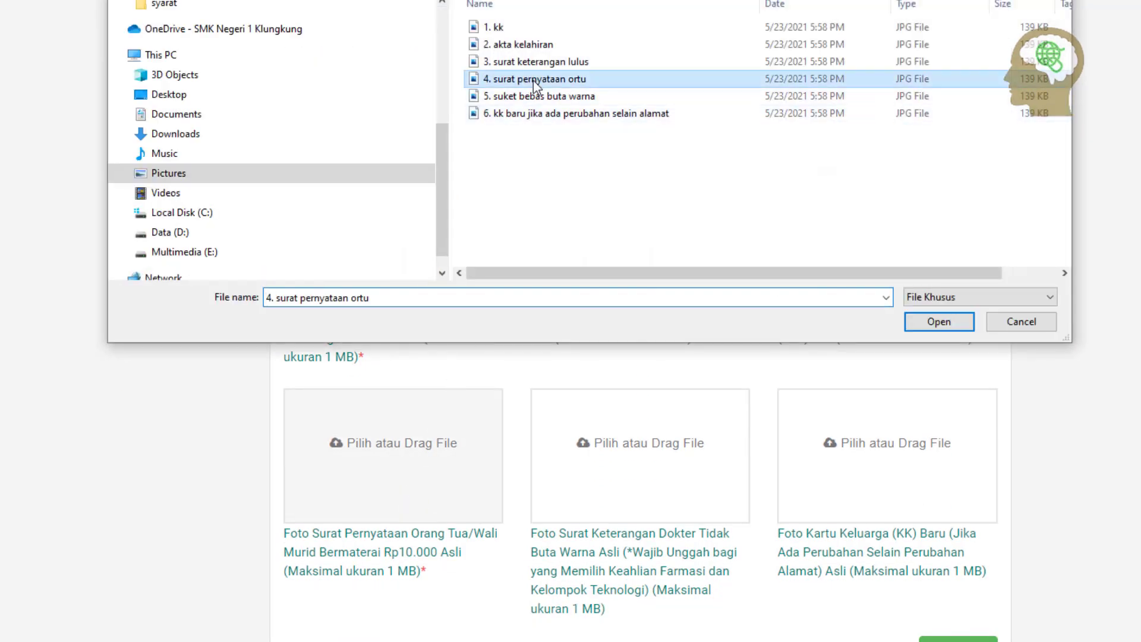
double_click(533, 79)
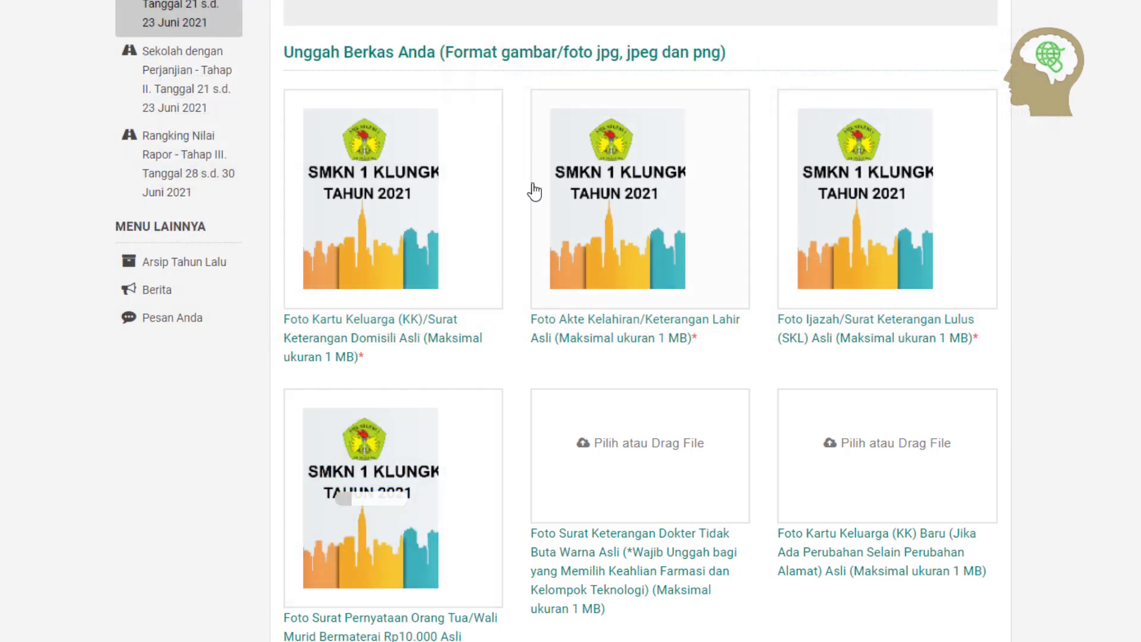
Upload '5. suket bebas buta warna' and the new family card photo, then continue to Pilih Sekolah
click(656, 466)
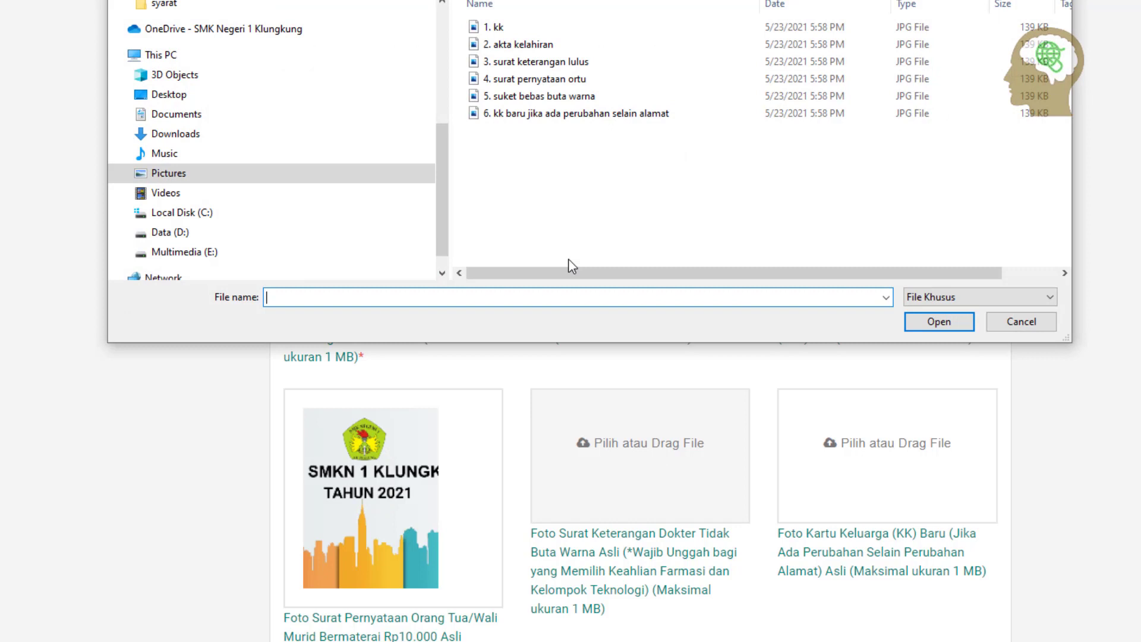
click(555, 98)
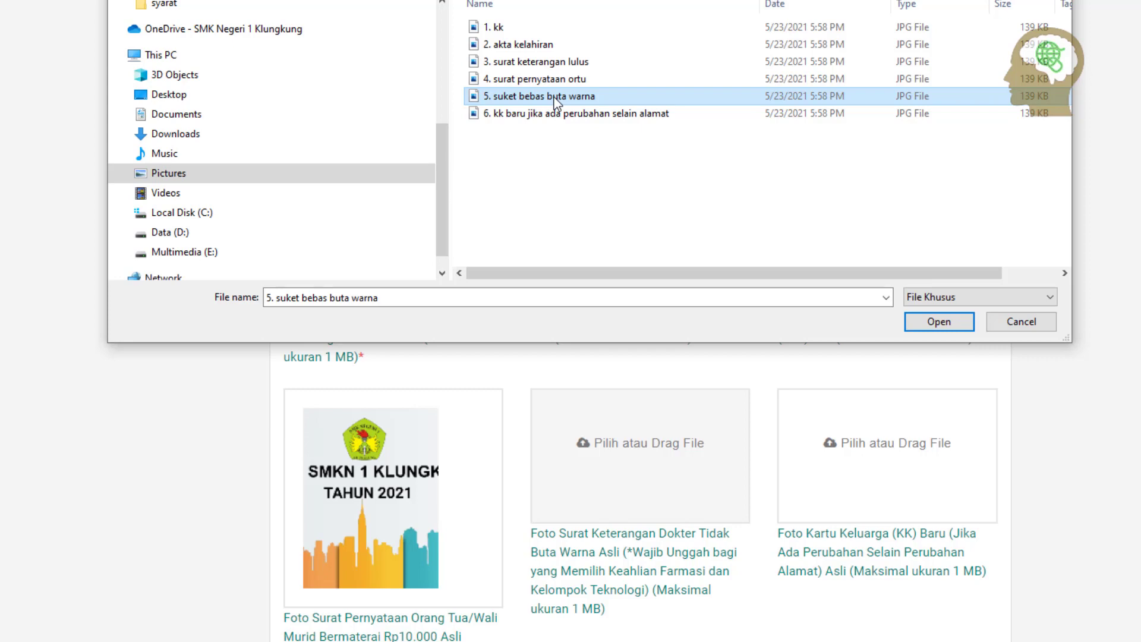
double_click(556, 97)
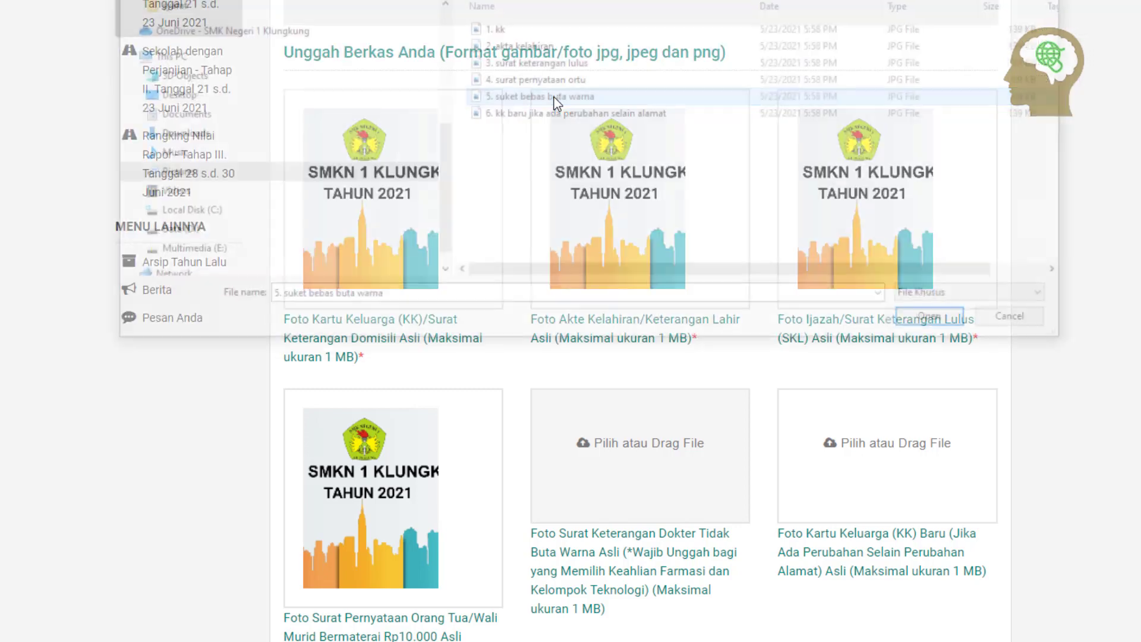
click(868, 482)
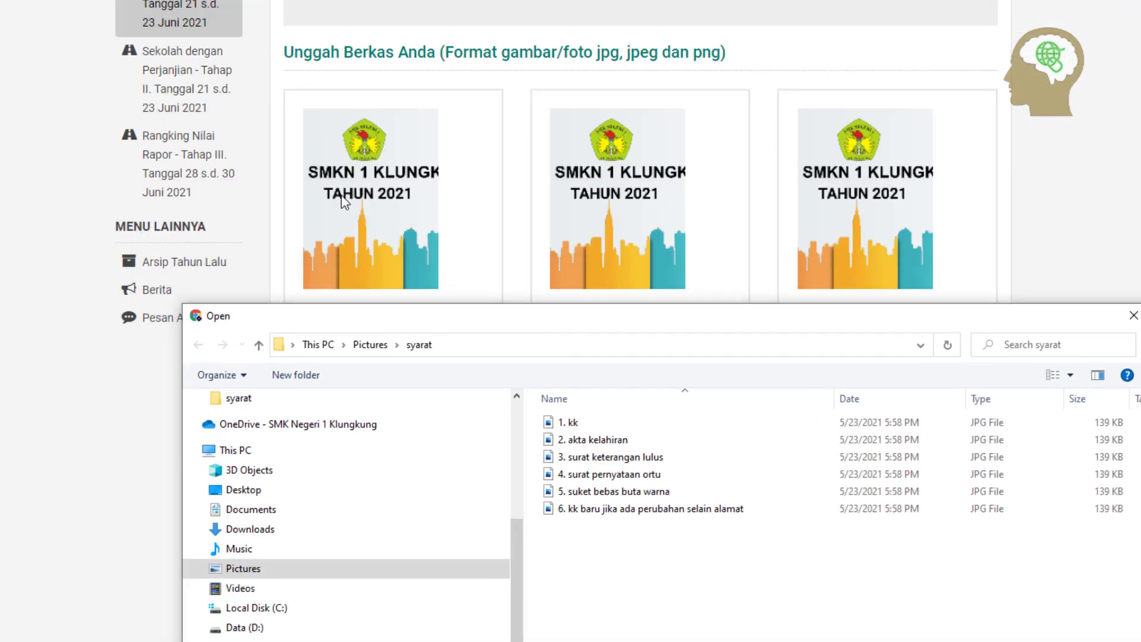
drag(540, 316, 490, 12)
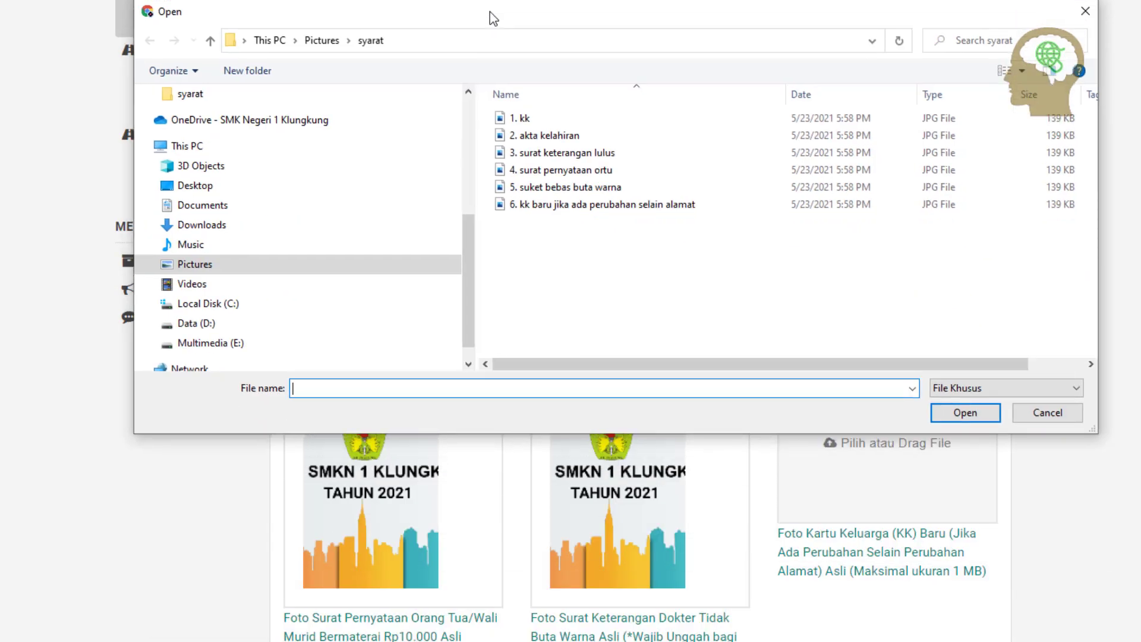
click(612, 204)
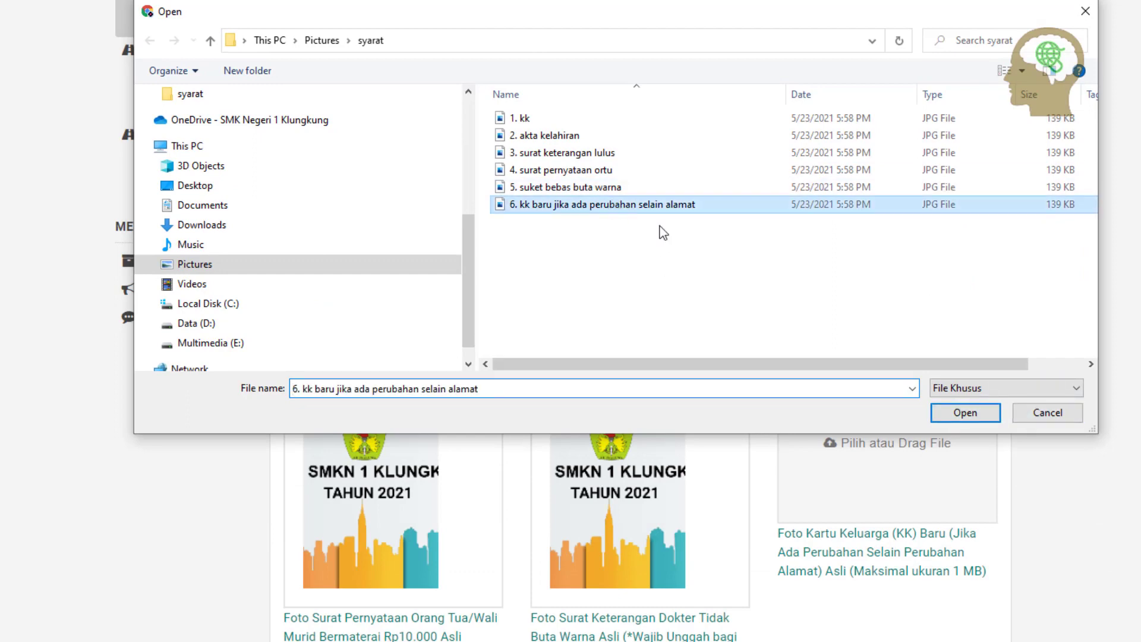
click(952, 411)
scroll(953, 486, down, 3)
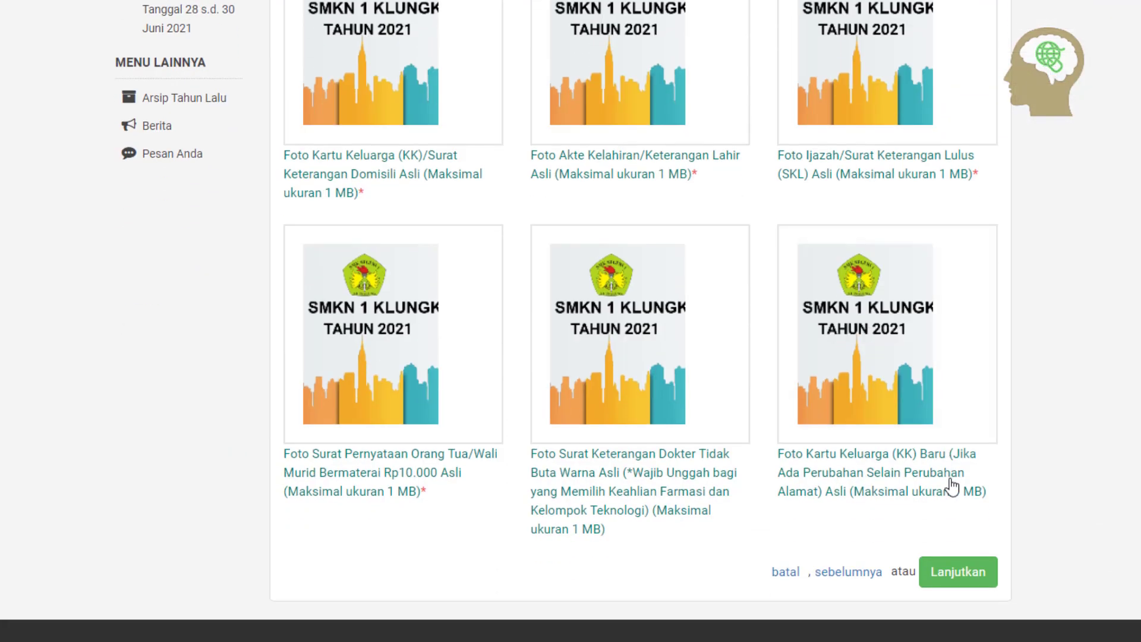
click(971, 580)
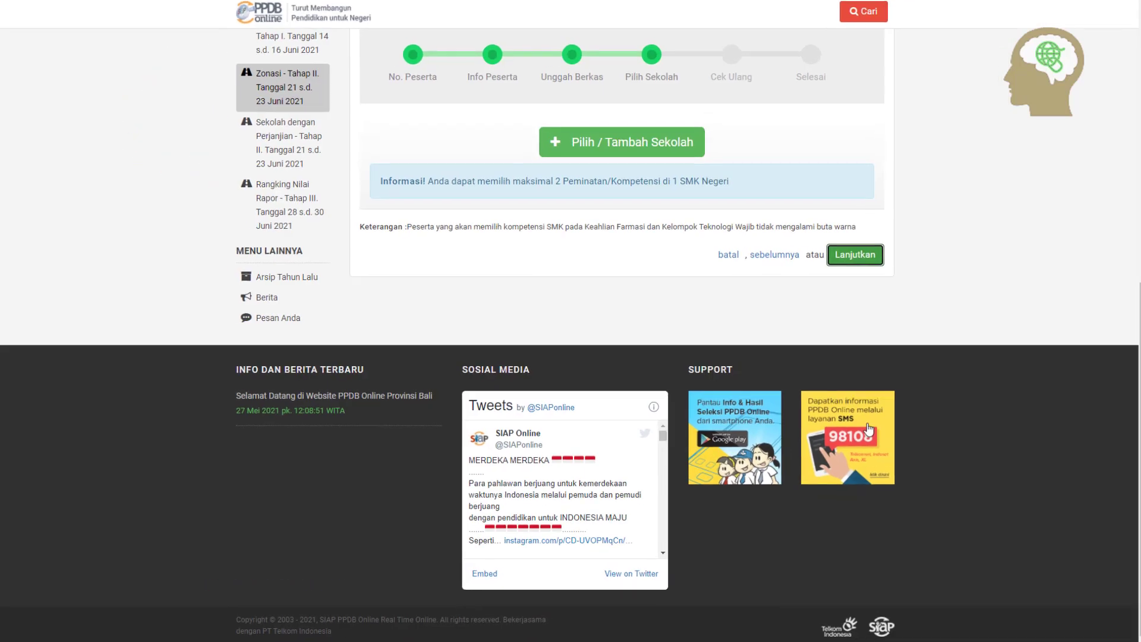
Search the school list for 'KLUNGKUNG', preview SMK NEGERI 1 KLUNGKUNG, then clear the search
scroll(689, 357, up, 3)
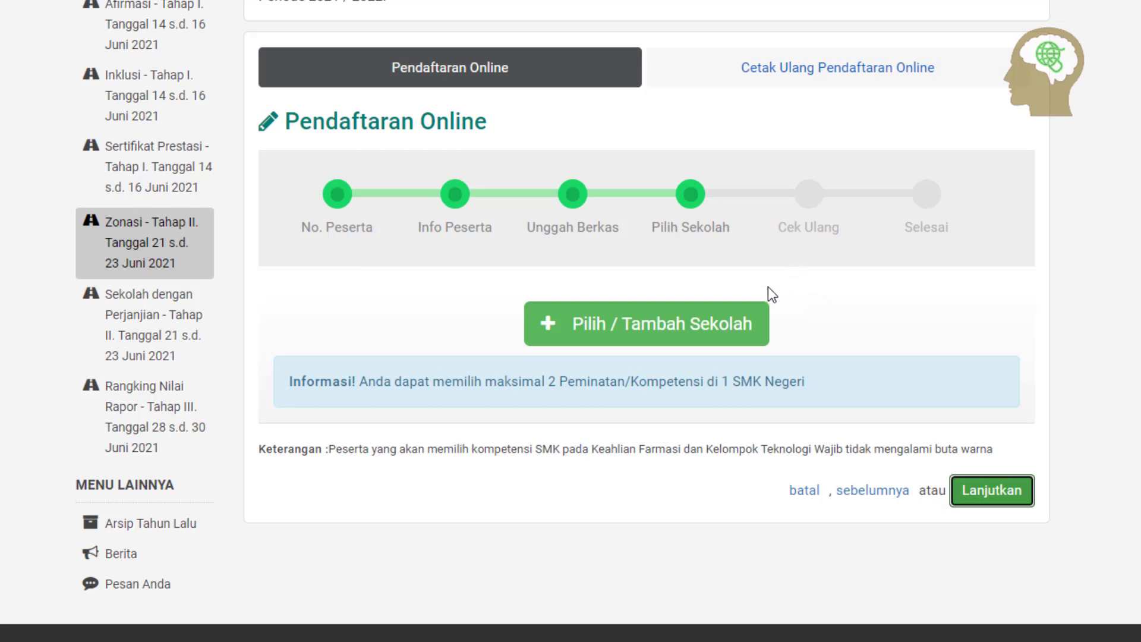
click(664, 330)
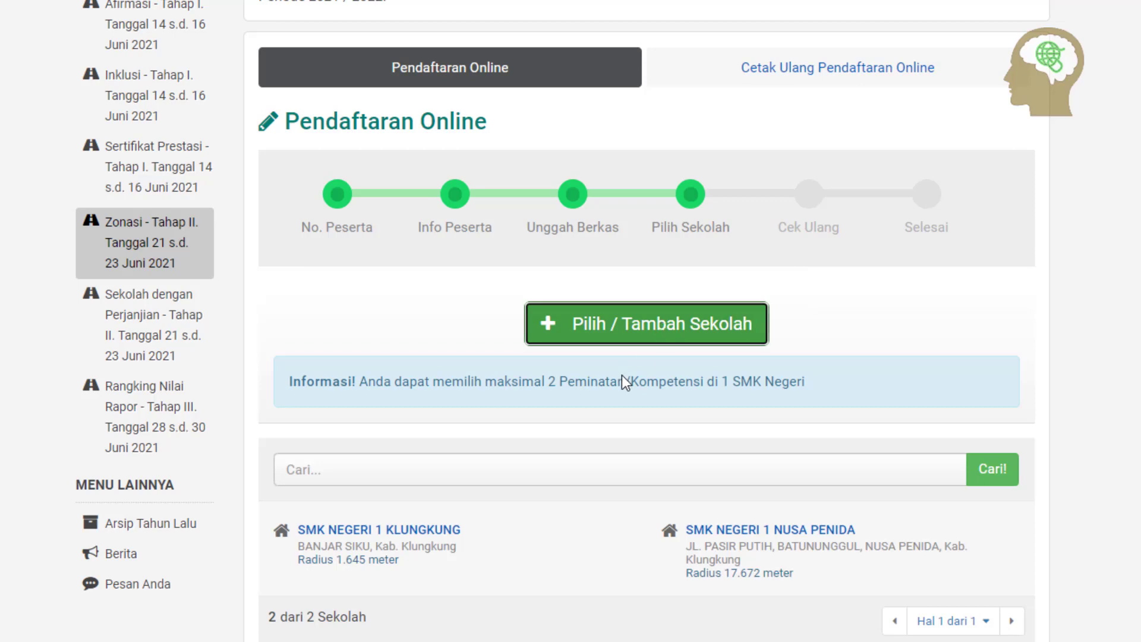
click(915, 474)
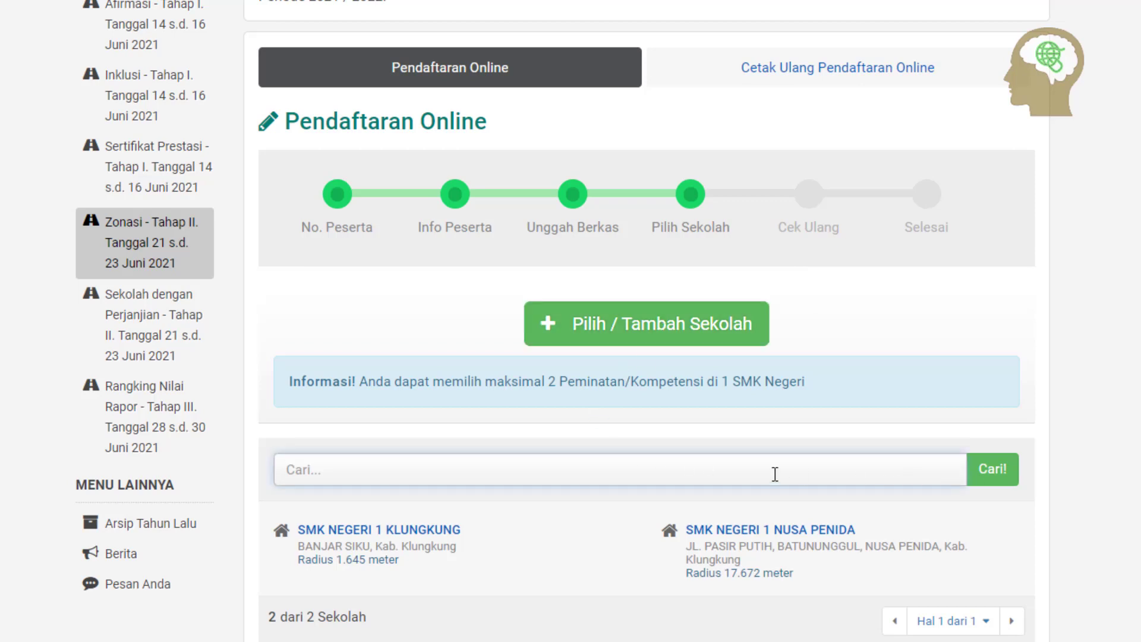
text(KLUNGKUNG)
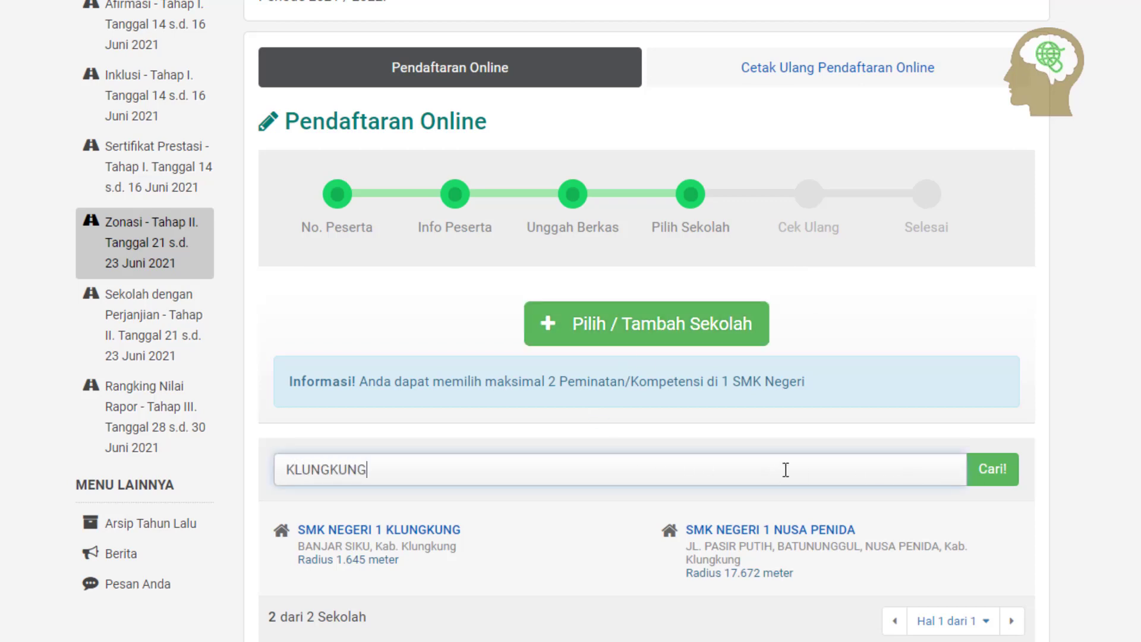
click(398, 533)
click(845, 2)
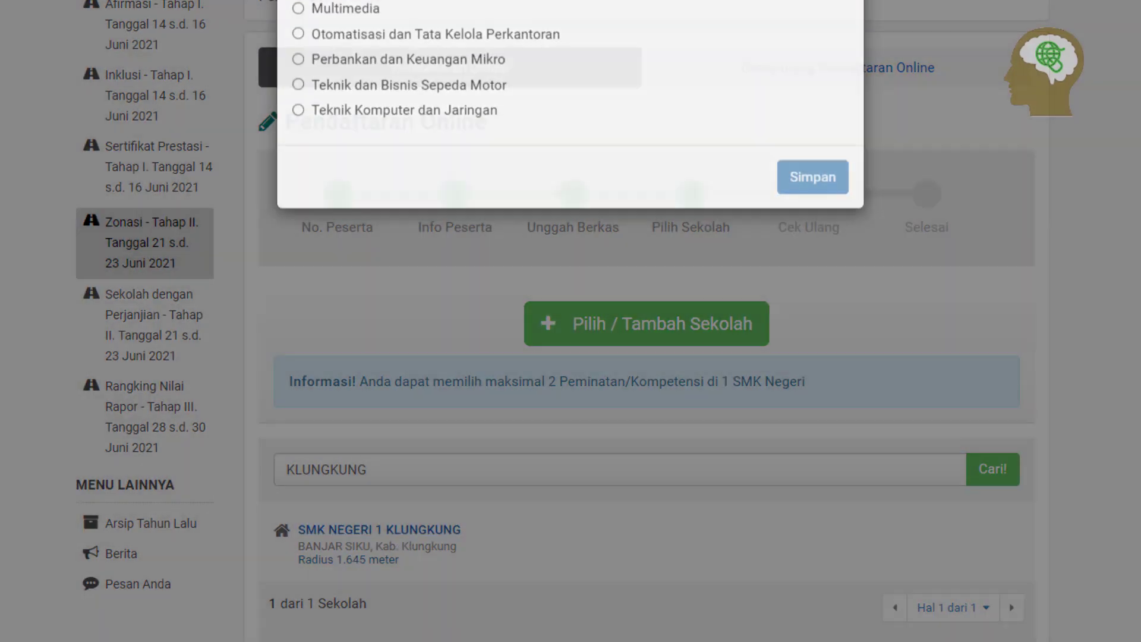
click(470, 479)
key(ctrl+a)
key(BackSpace)
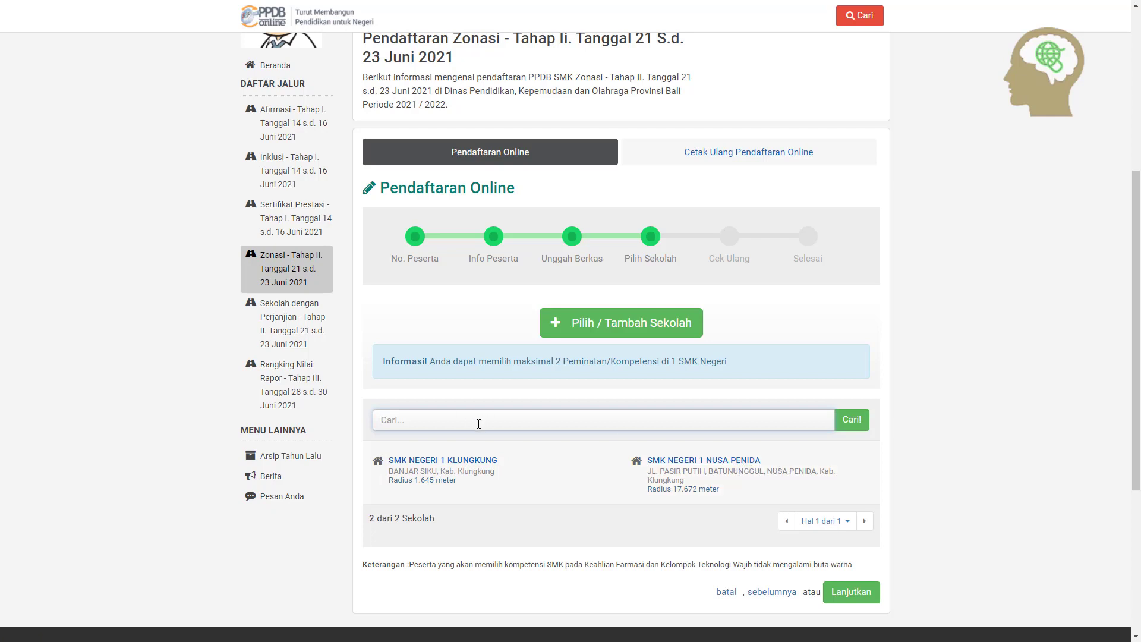
Pick SMK NEGERI 1 KLUNGKUNG with Perbankan dan Keuangan Mikro and save it as choice 1
click(443, 460)
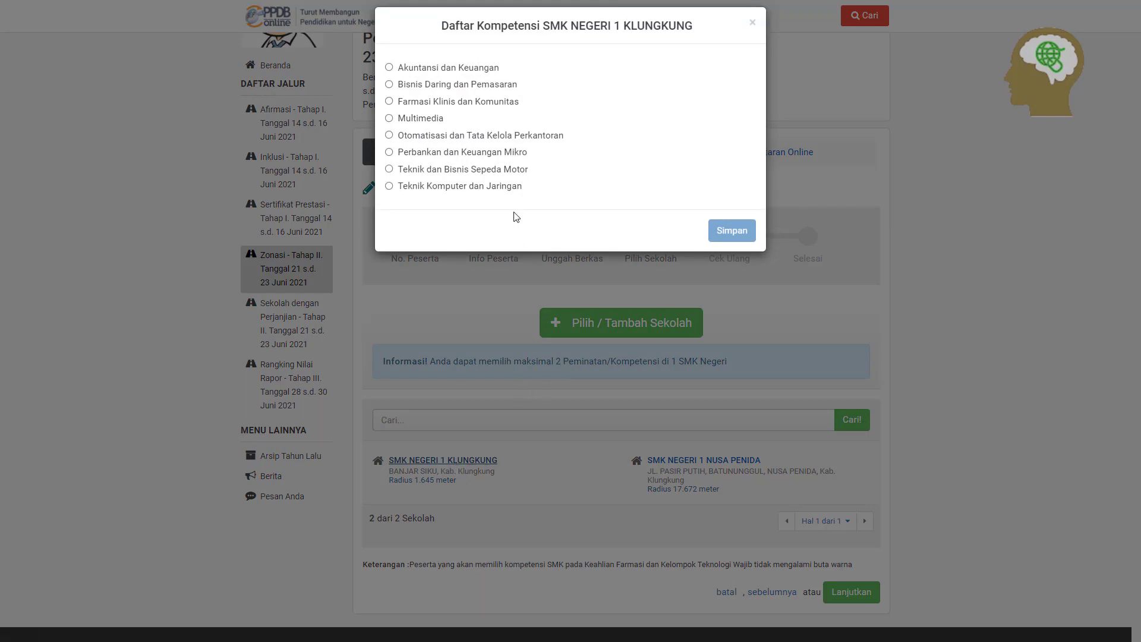
click(447, 155)
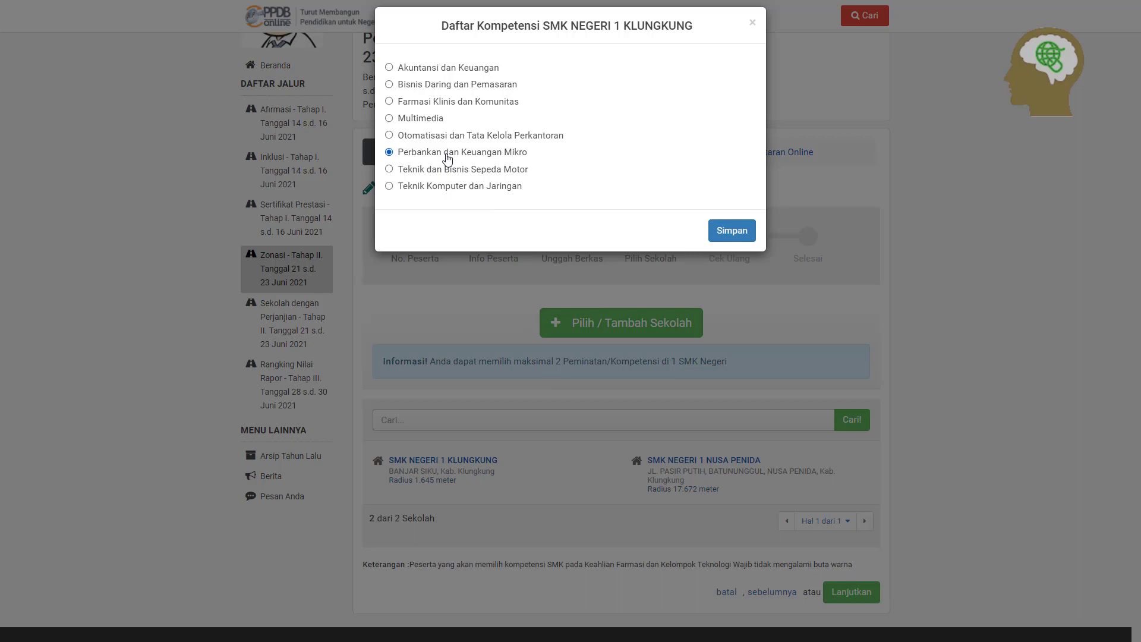
click(731, 233)
scroll(681, 389, down, 1)
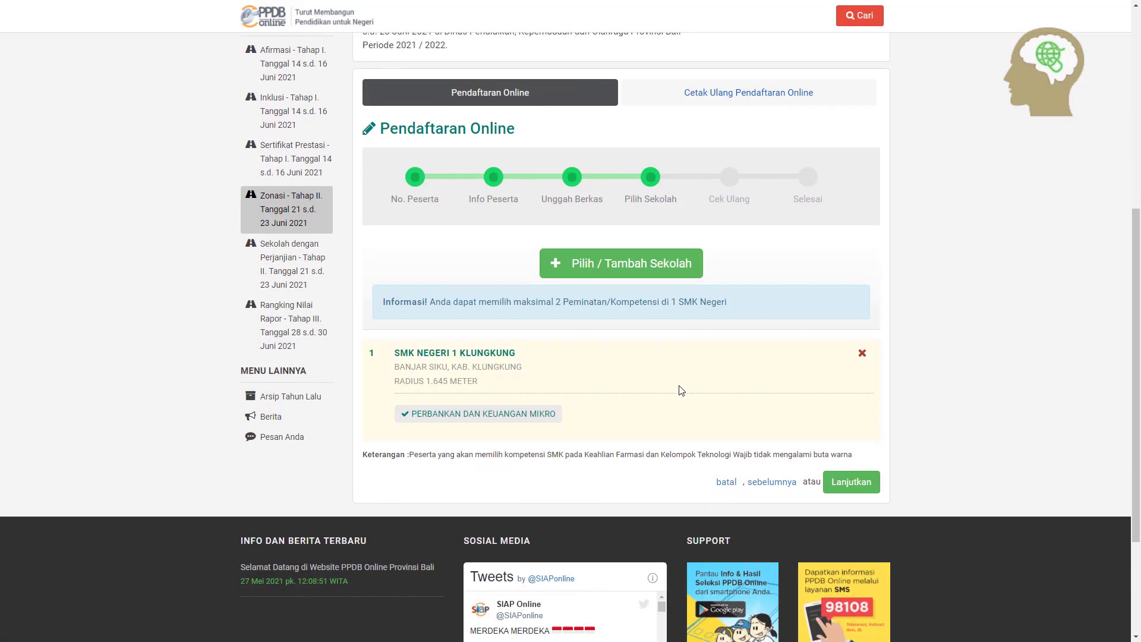
Add SMK NEGERI 1 KLUNGKUNG again with the Multimedia competency as the second choice
click(642, 266)
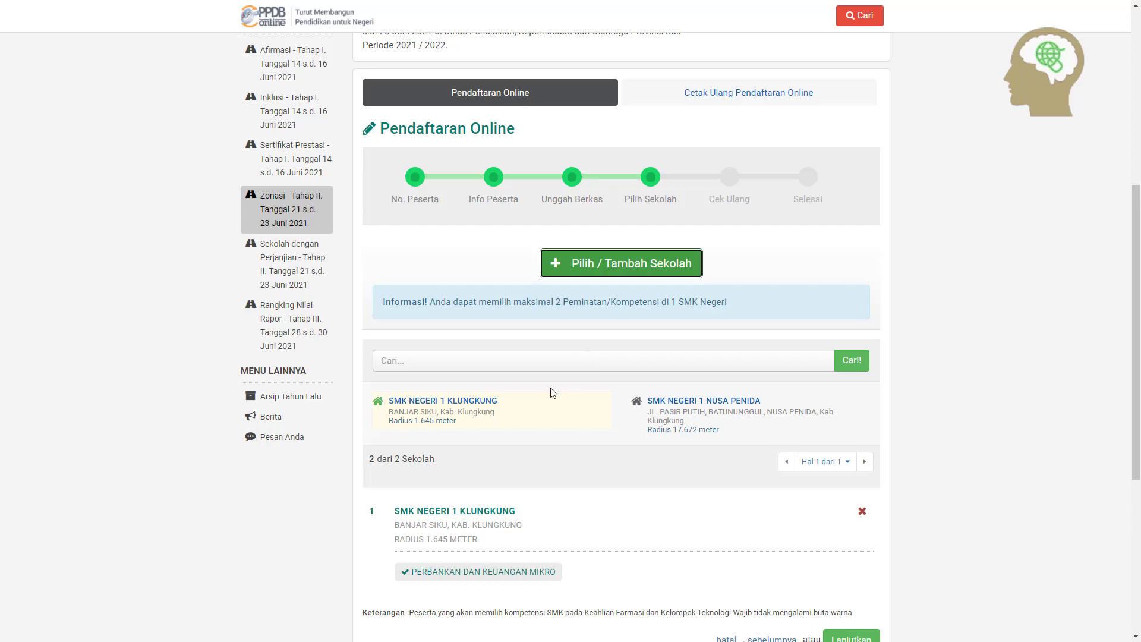
click(479, 401)
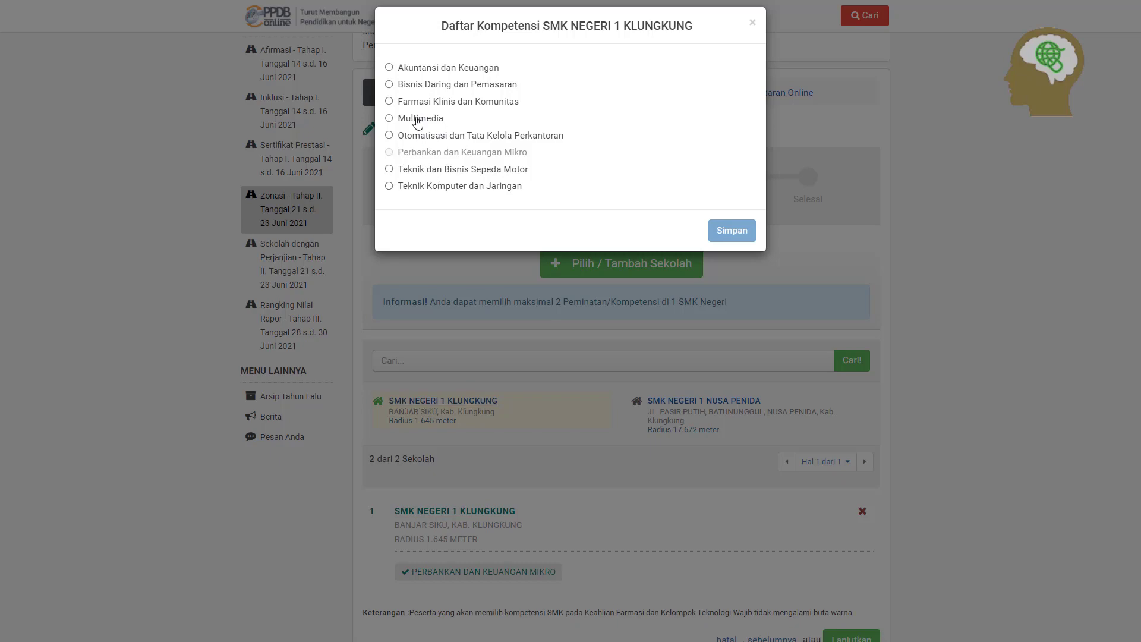
click(389, 119)
click(731, 231)
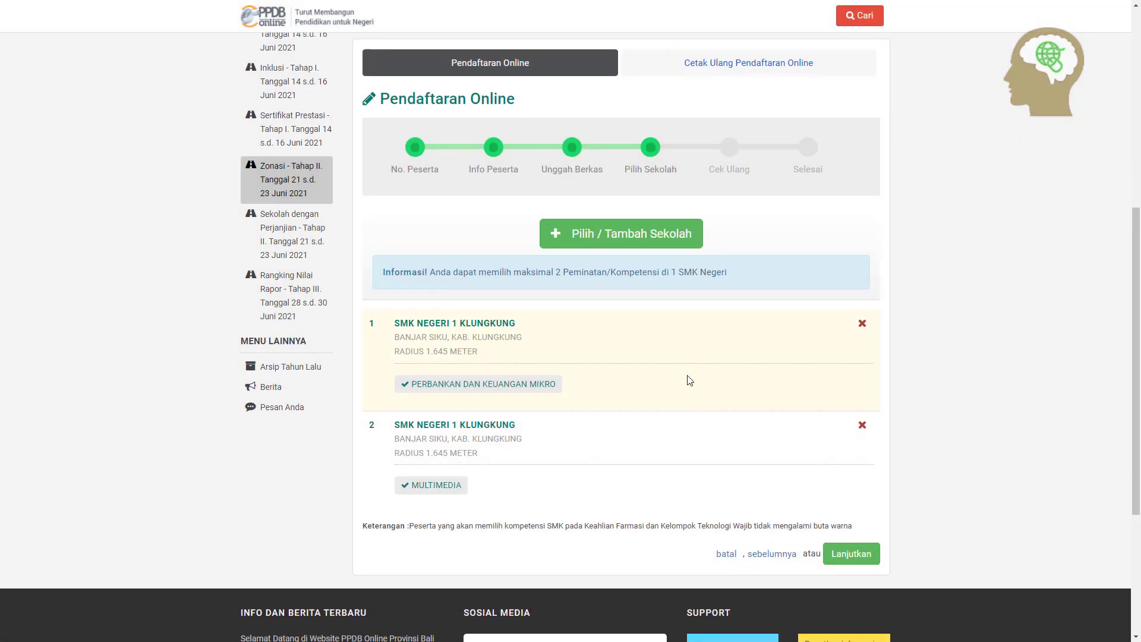
scroll(689, 380, down, 1)
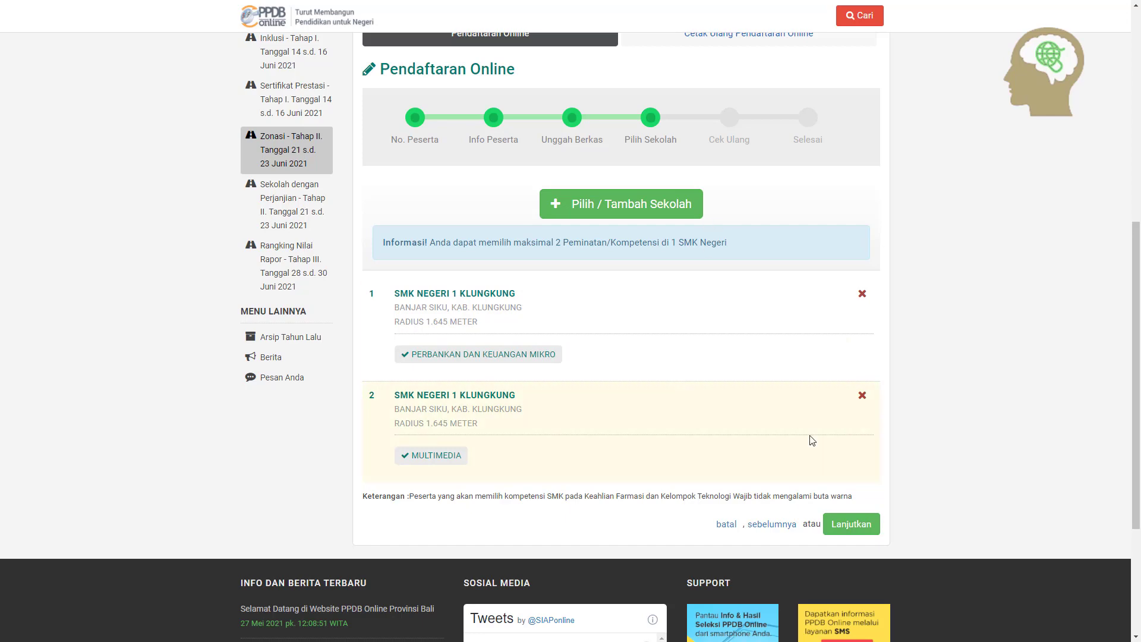
Continue to the Cek Ulang review page and tick 'Setuju dengan pernyataan di atas'
click(870, 533)
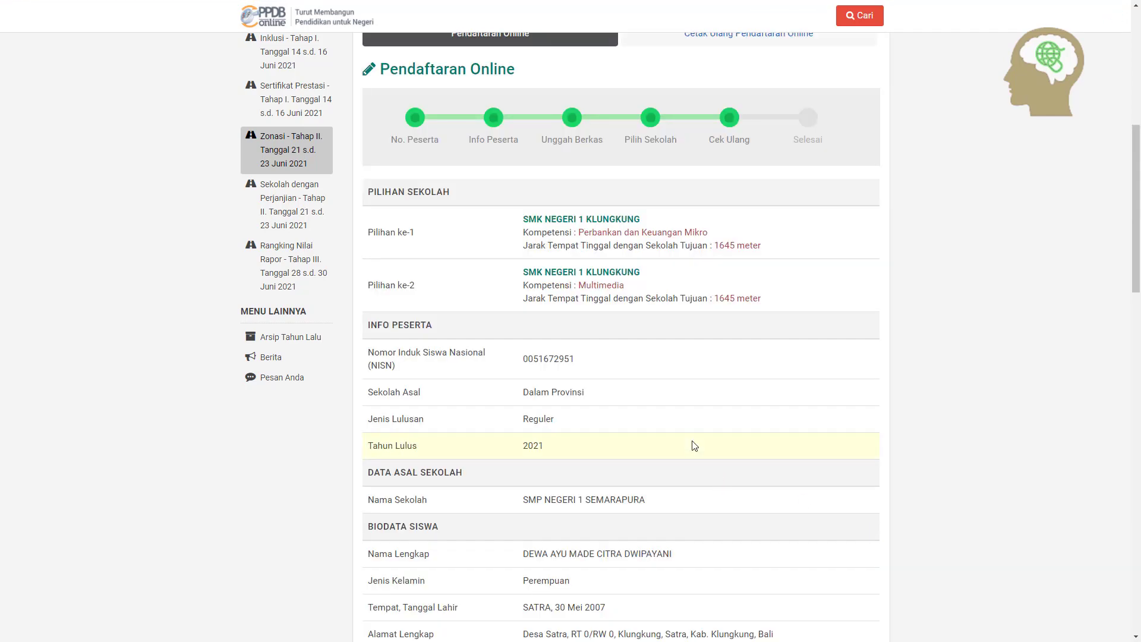
scroll(693, 429, down, 5)
scroll(691, 426, down, 10)
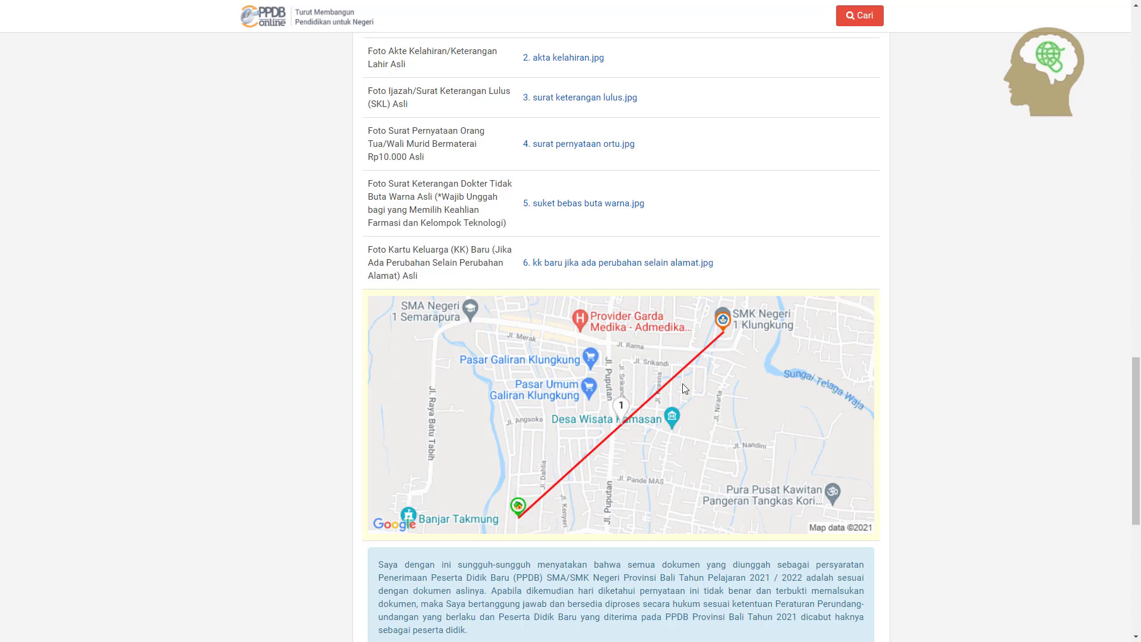
scroll(529, 511, down, 3)
scroll(539, 404, up, 2)
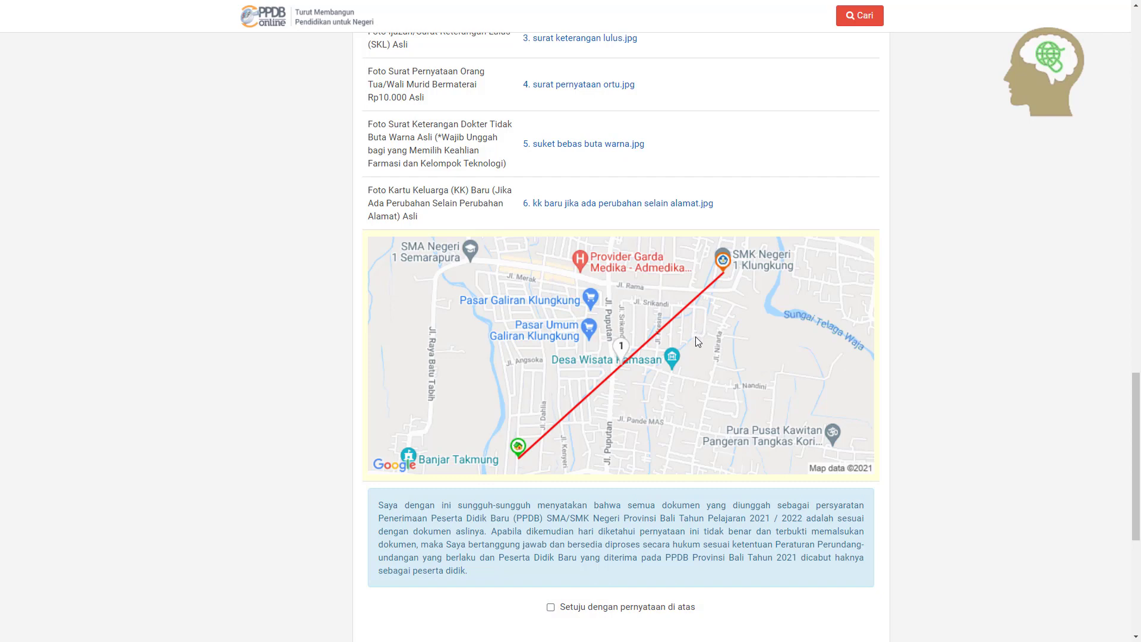
scroll(665, 388, down, 3)
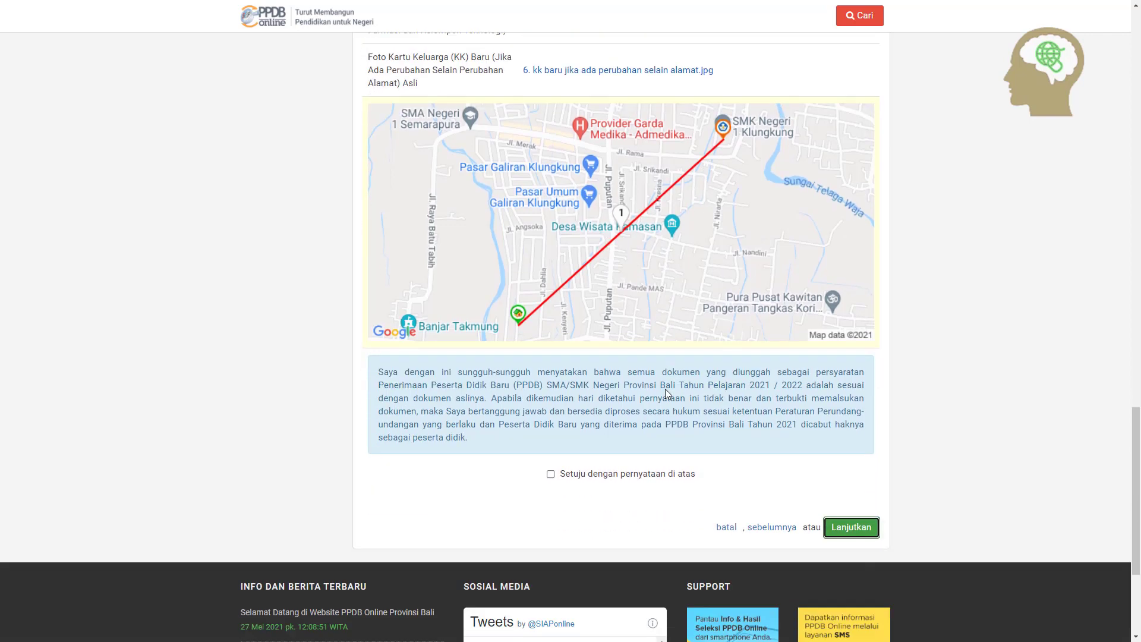
click(549, 429)
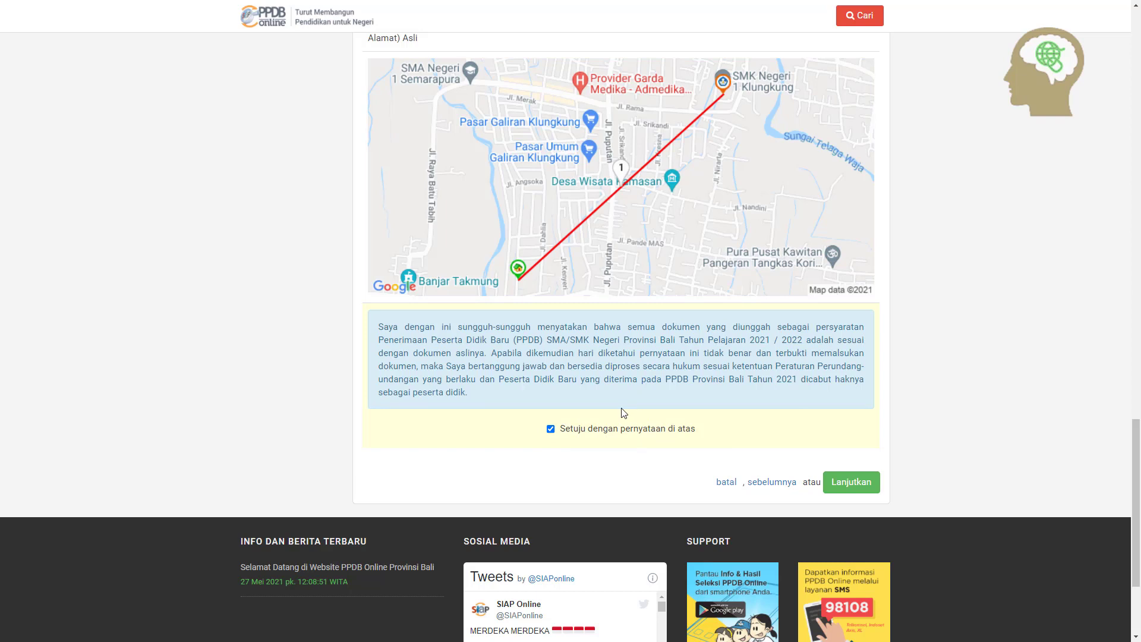
Submit the registration and open the 'Cetak Bukti Ajuan Pendaftaran' print preview
click(846, 483)
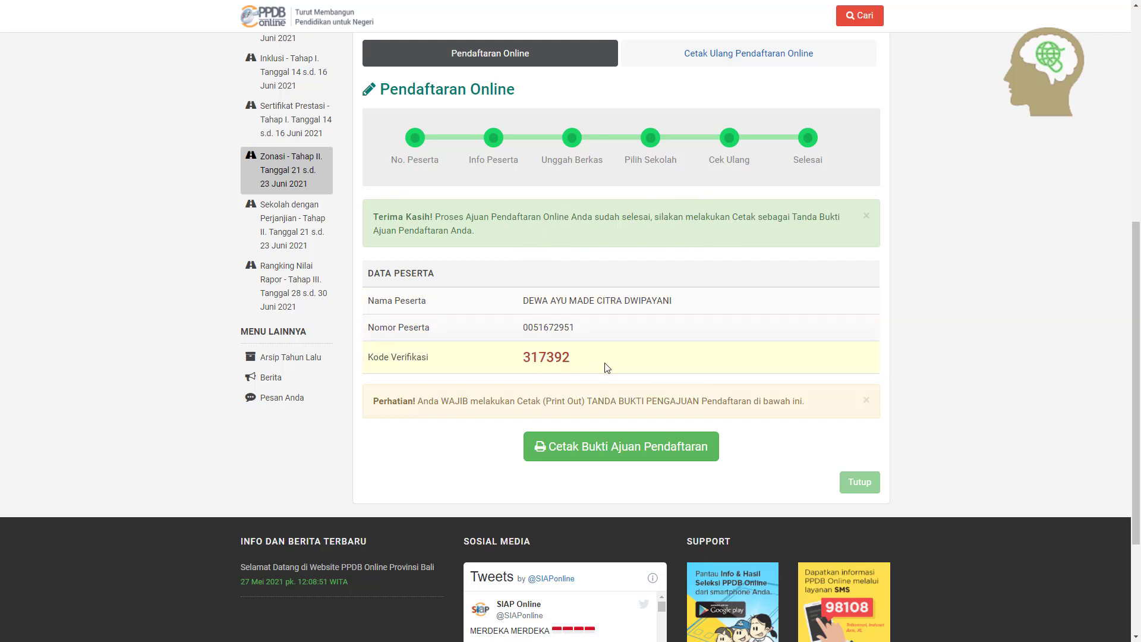
click(620, 455)
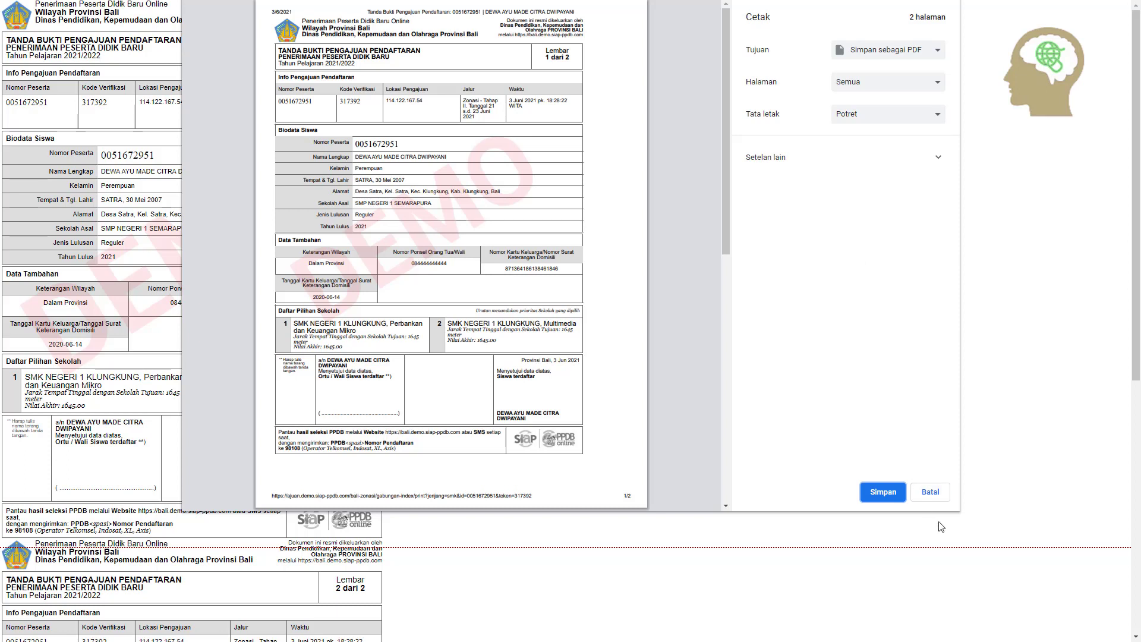
Save the Tanda Bukti Pengajuan Pendaftaran receipt as a PDF in Downloads
click(895, 498)
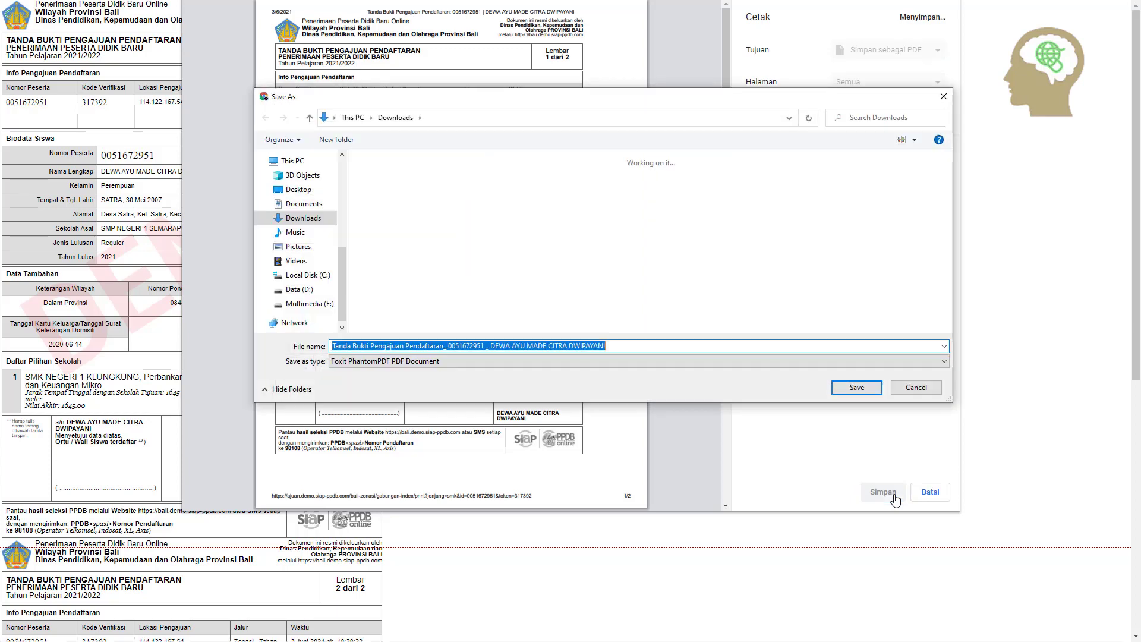
click(857, 388)
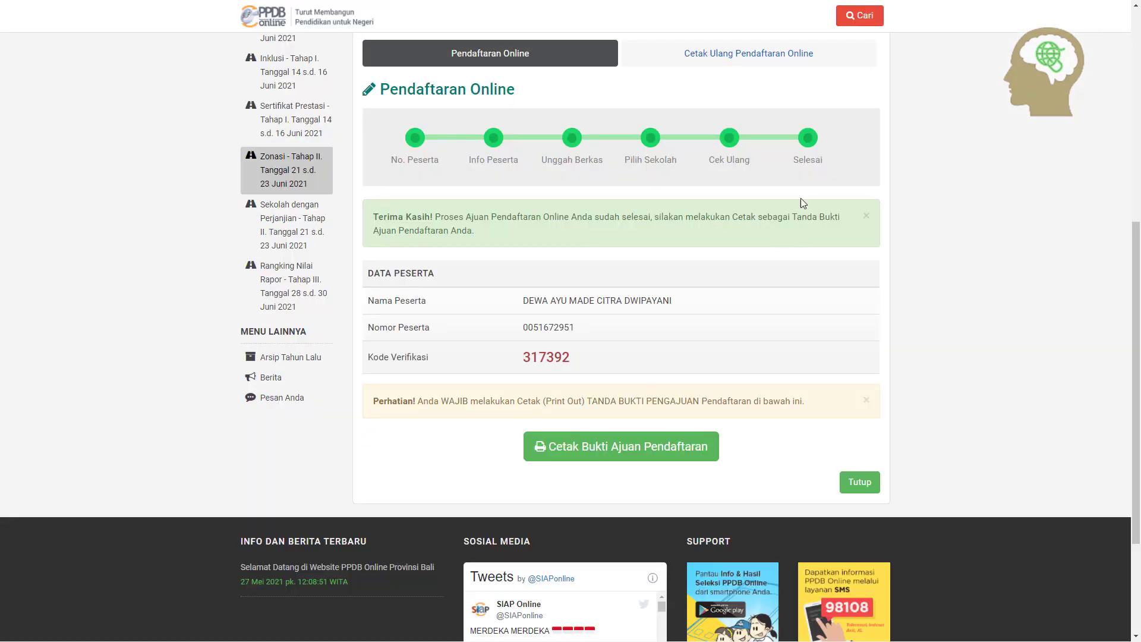
Close the registration completion page with Tutup
click(860, 483)
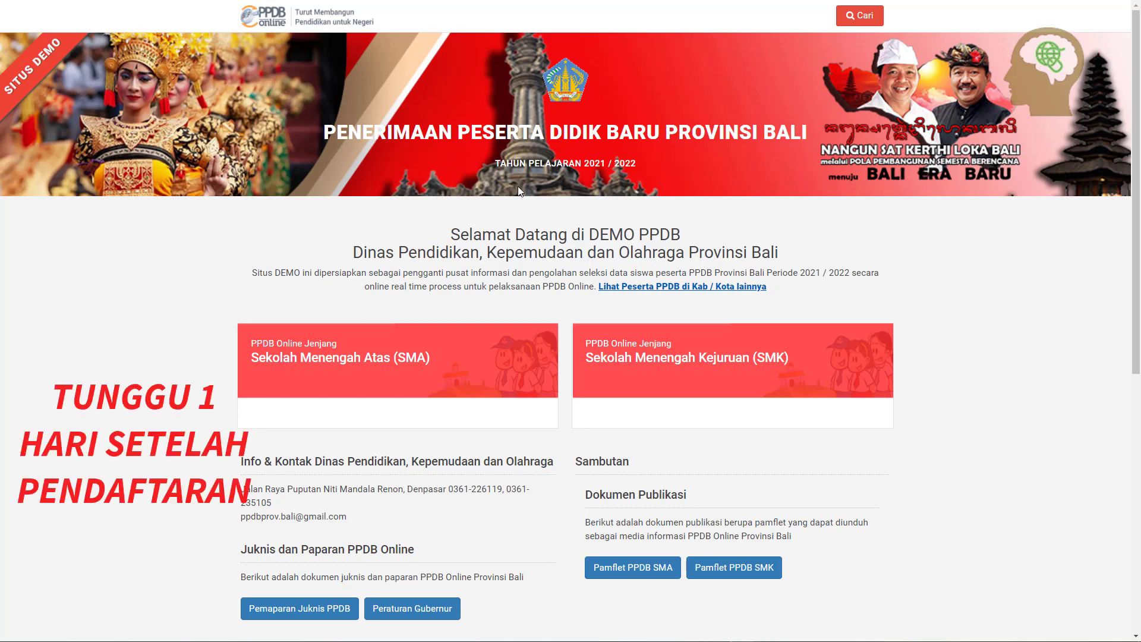
Go to the SMK section's Zonasi - Tahap II pathway and open its Seleksi results
click(647, 369)
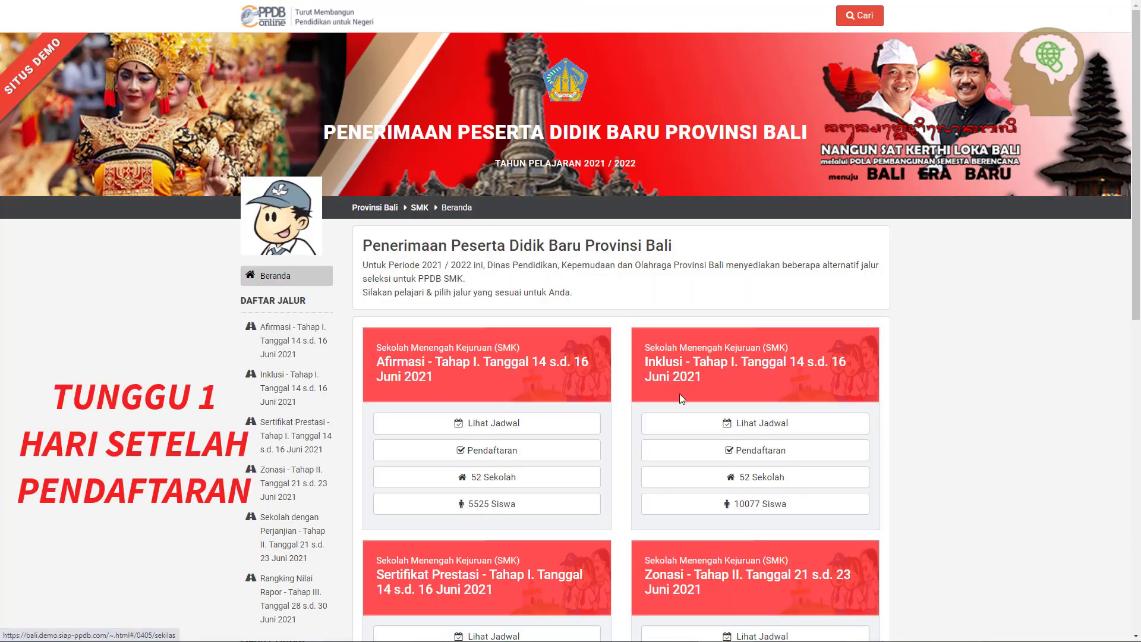
scroll(681, 395, down, 1)
scroll(680, 394, down, 2)
scroll(680, 394, up, 3)
scroll(681, 385, down, 3)
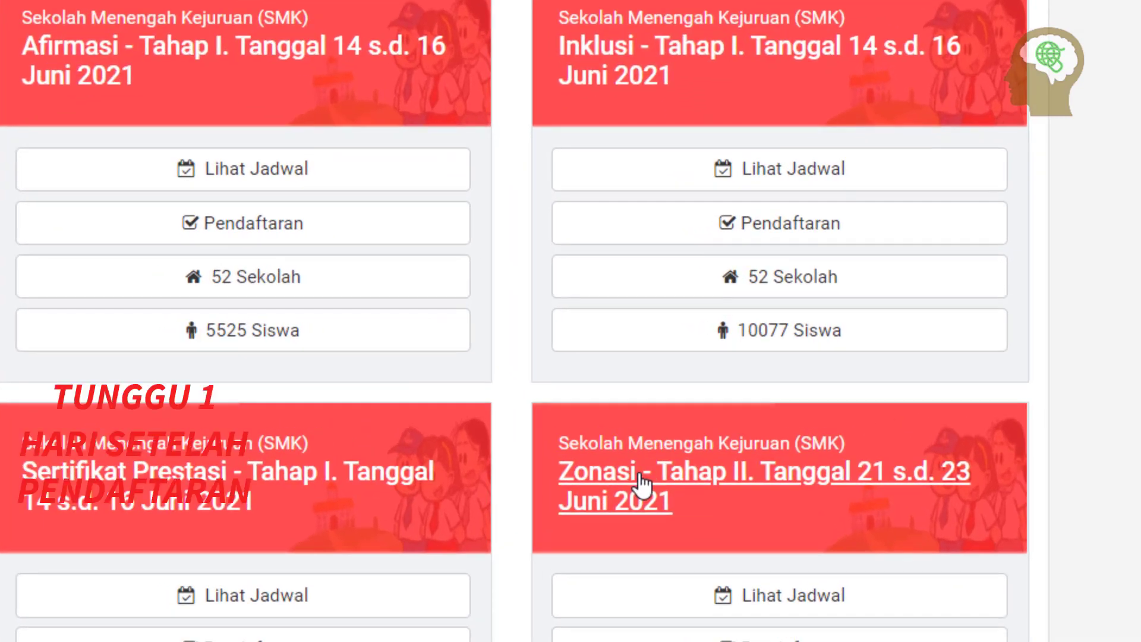
click(641, 475)
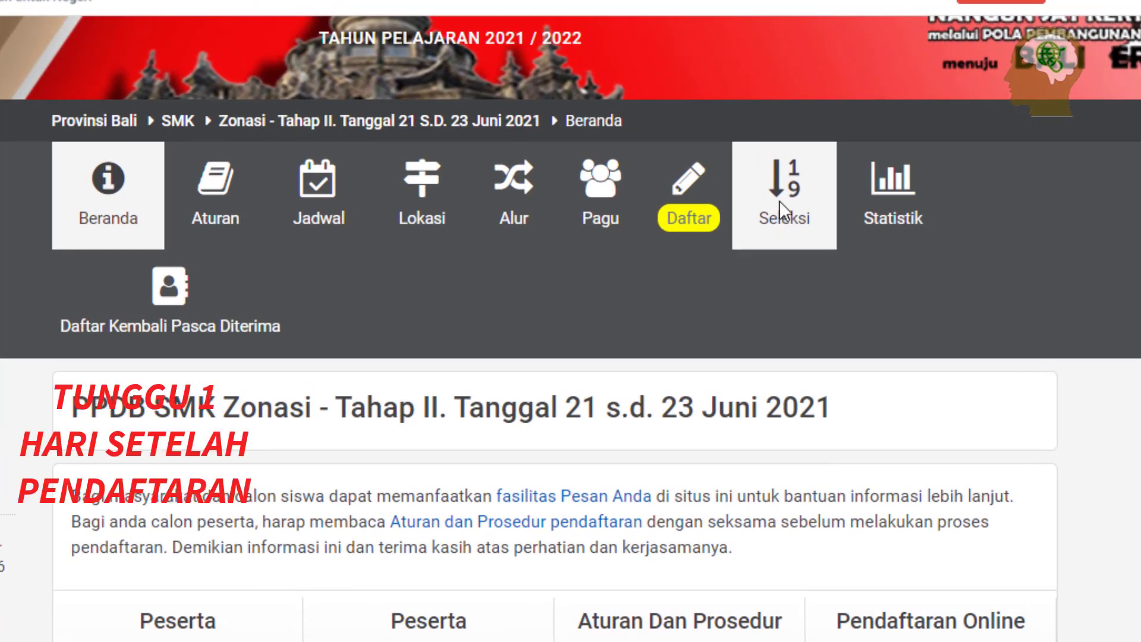
click(779, 201)
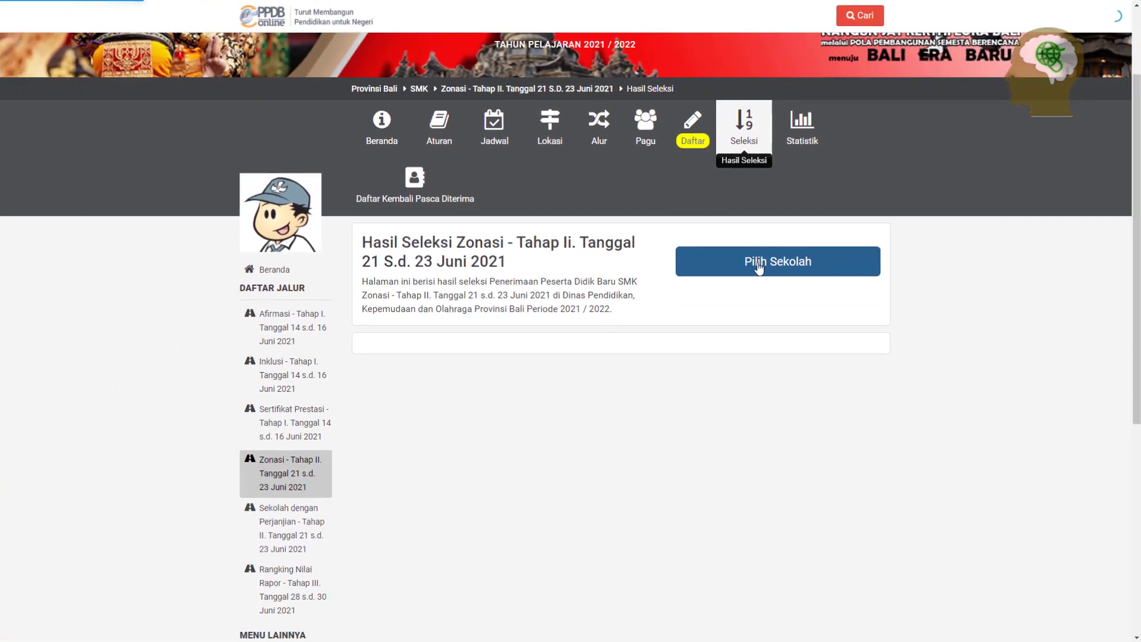
Search 'KLUNGKUNG' in the school picker and select SMK NEGERI 1 KLUNGKUNG
click(792, 370)
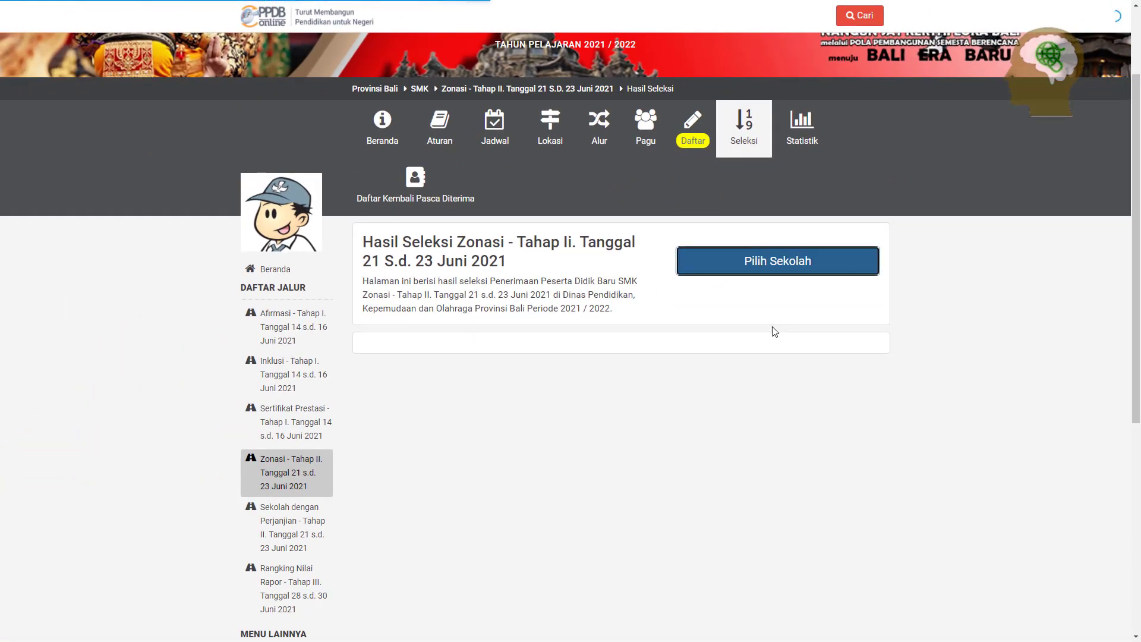
scroll(400, 200, down, 1)
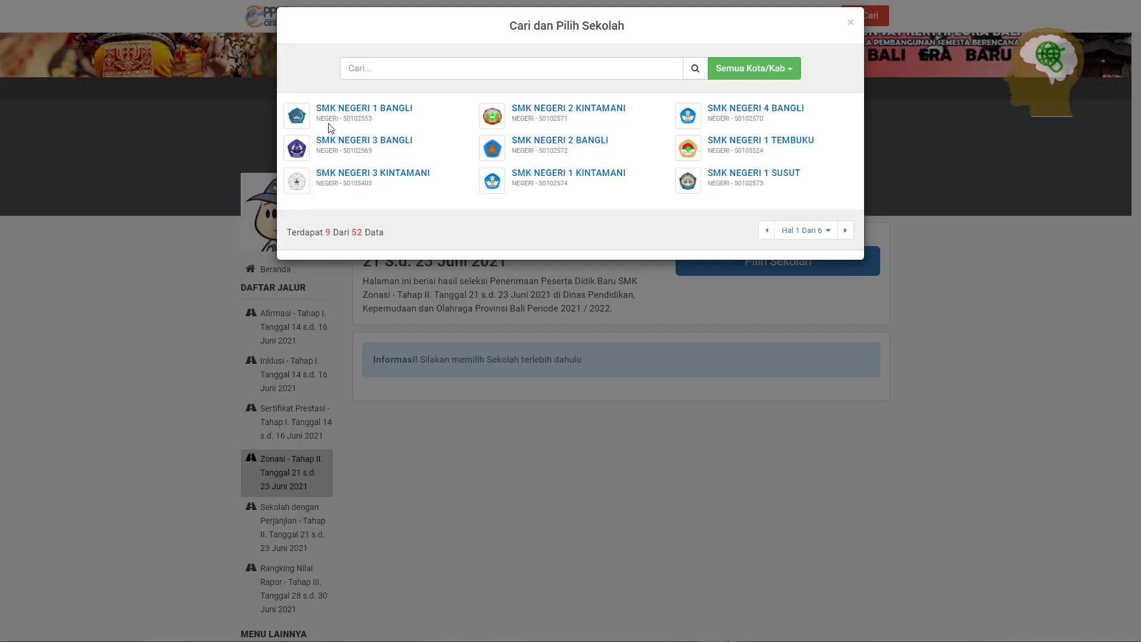
click(518, 64)
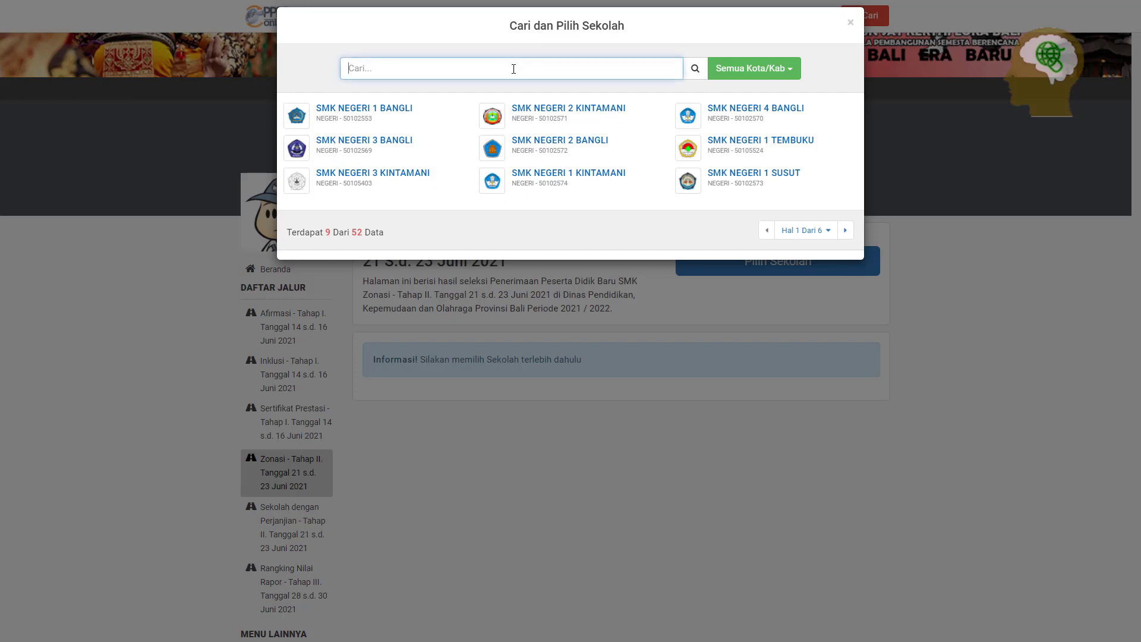
text(KLUNGKUNG)
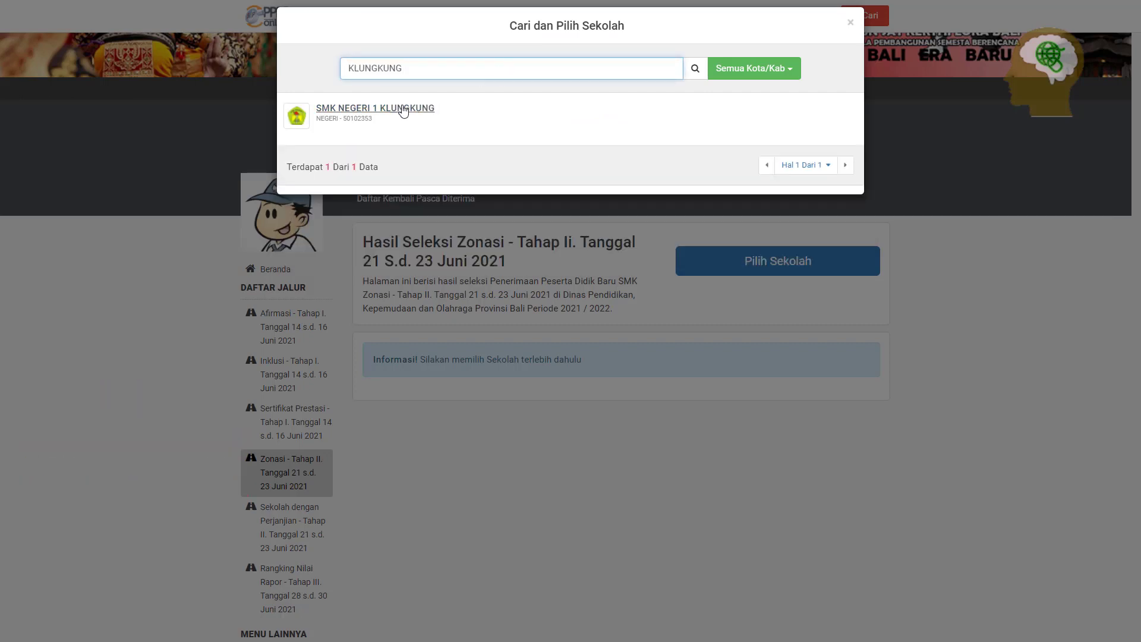
click(392, 110)
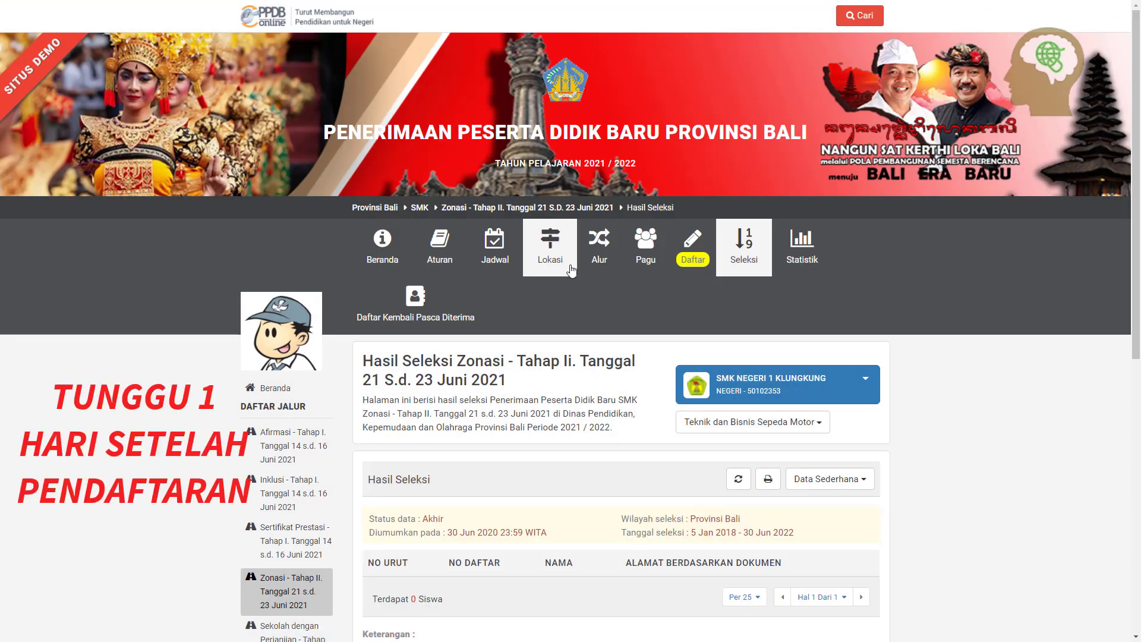
Show results for the Perbankan dan Keuangan Mikro program, listing the registered applicant
scroll(657, 307, down, 1)
scroll(658, 290, up, 1)
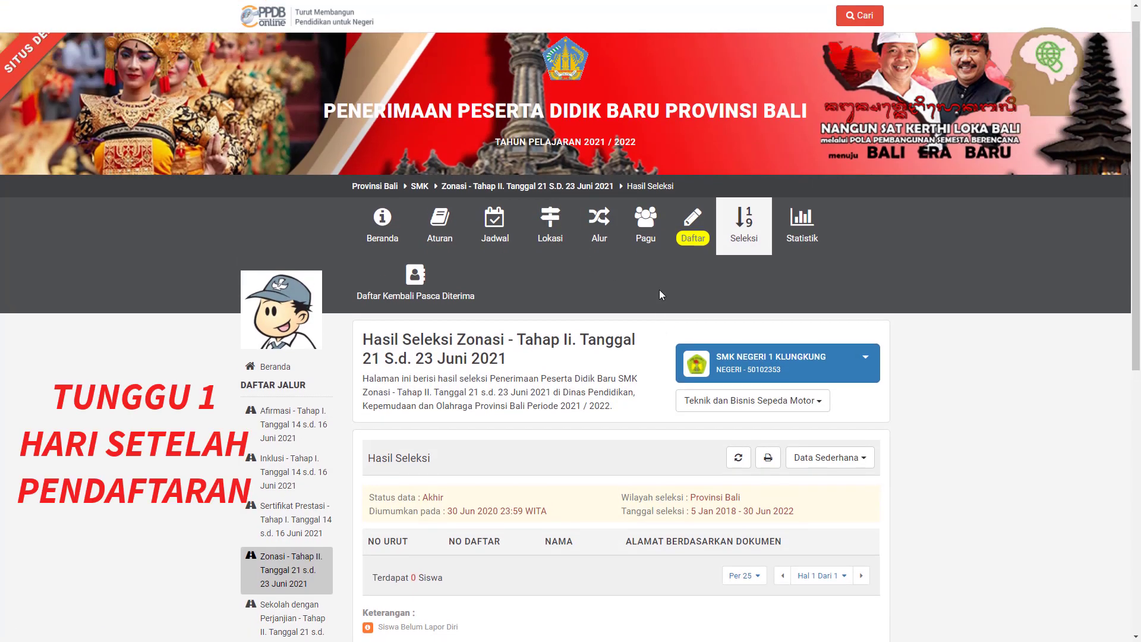
scroll(658, 290, down, 1)
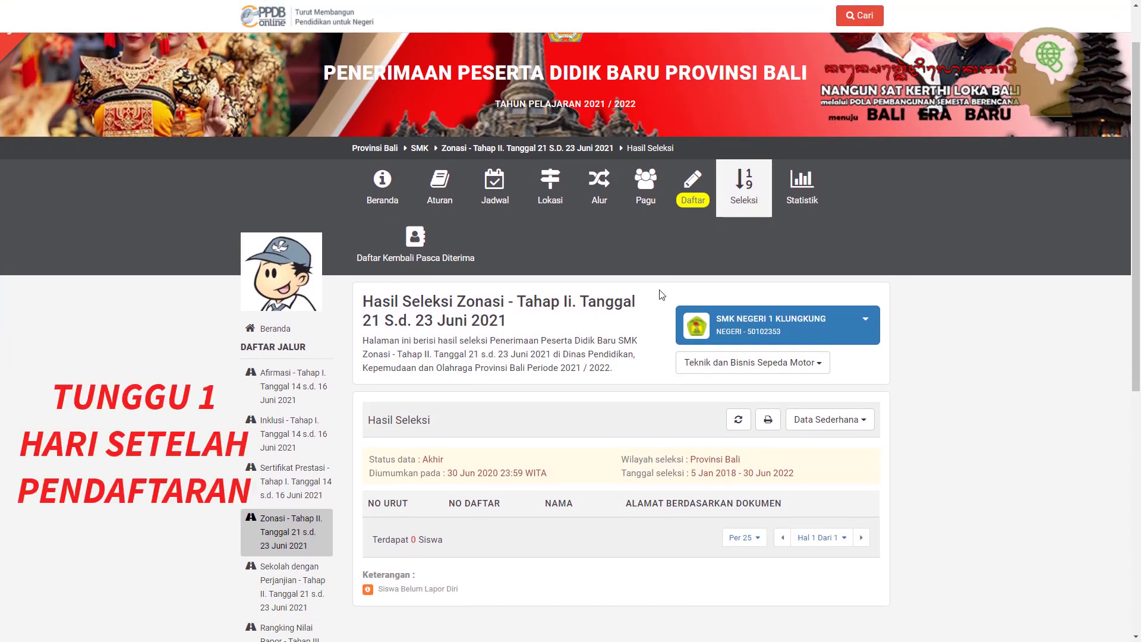
click(735, 362)
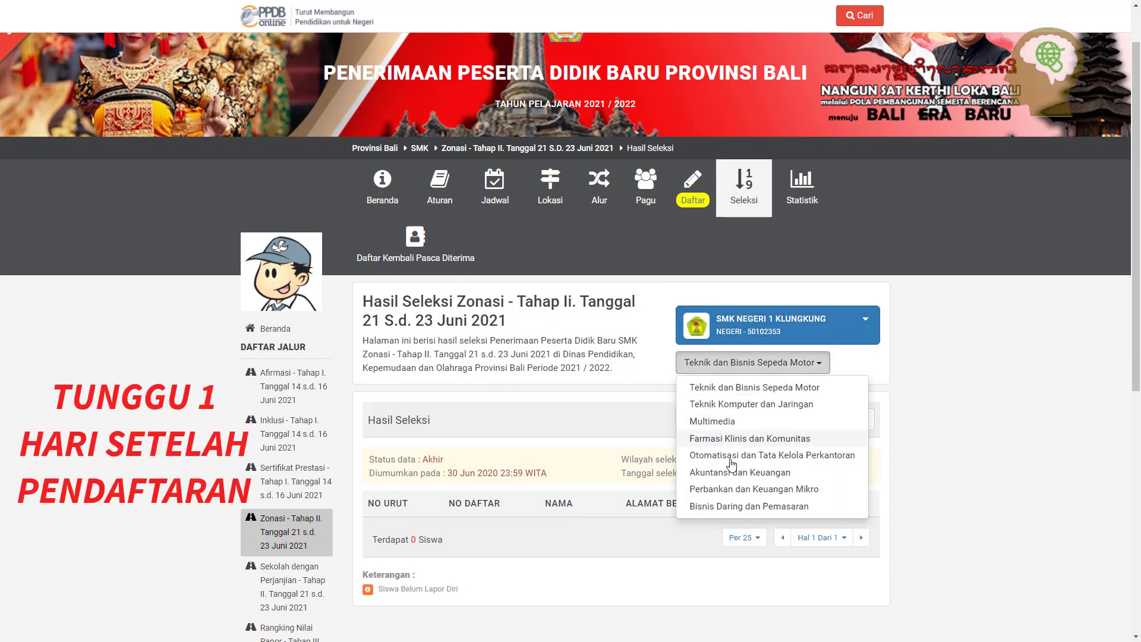
click(731, 489)
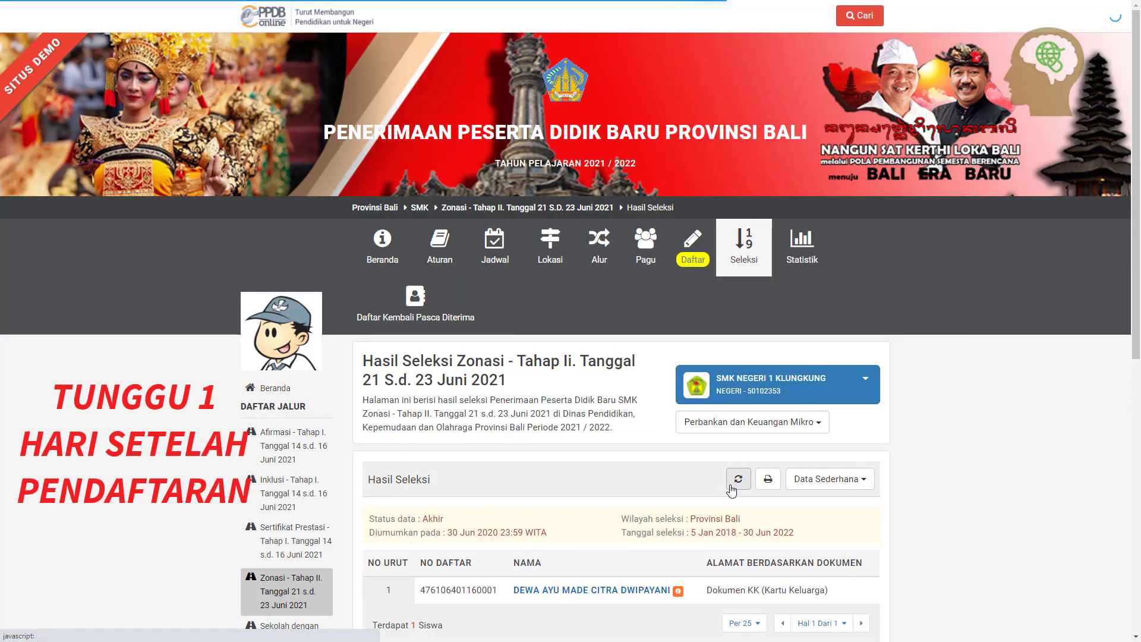
scroll(676, 443, down, 1)
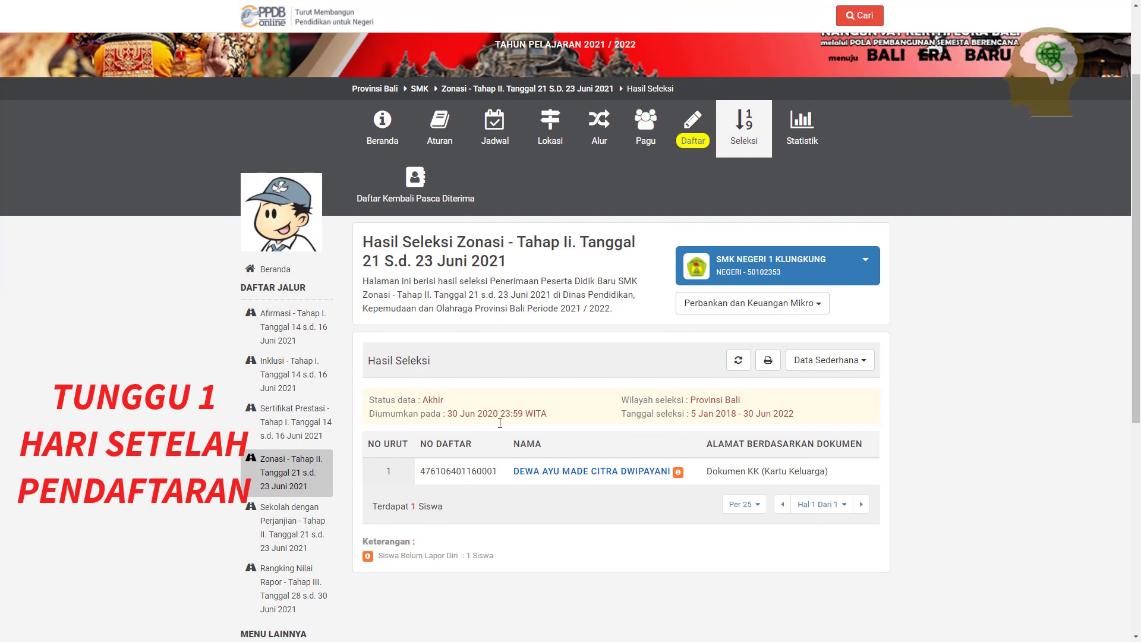